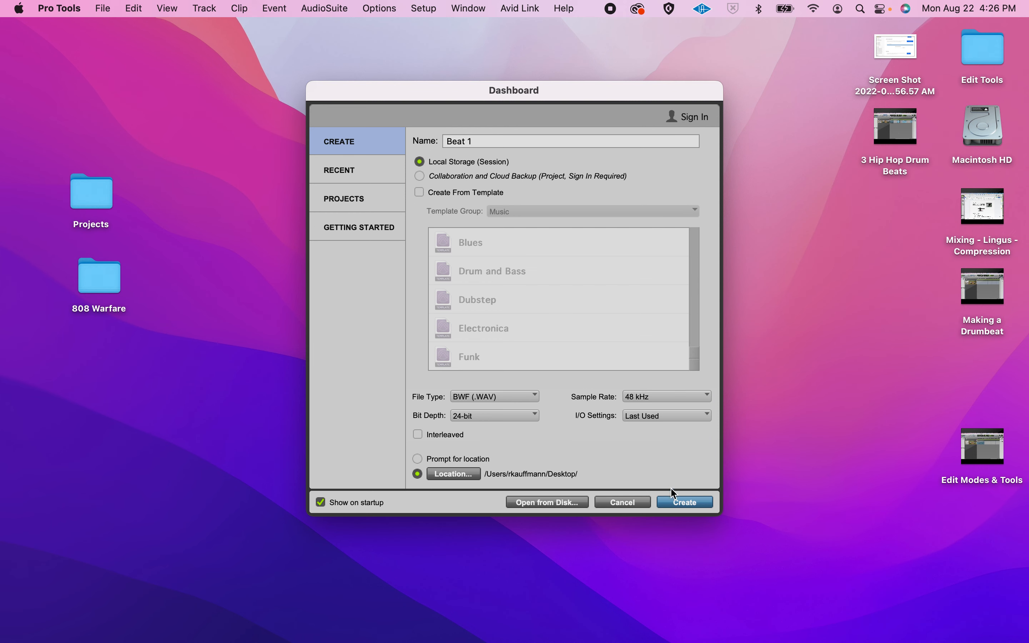
# Step: Create the local session Beat 1 as 24-bit, 48 kHz BWF (.WAV) on the Desktop and check its new folder there
pyautogui.click(689, 504)
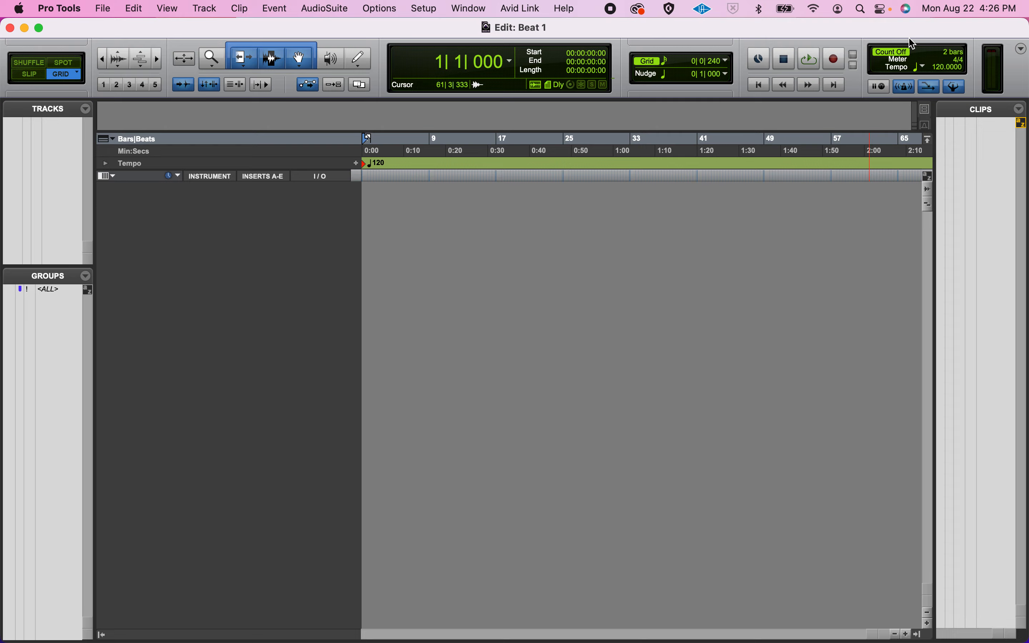
pyautogui.moveTo(910, 27); pyautogui.dragTo(675, 27)
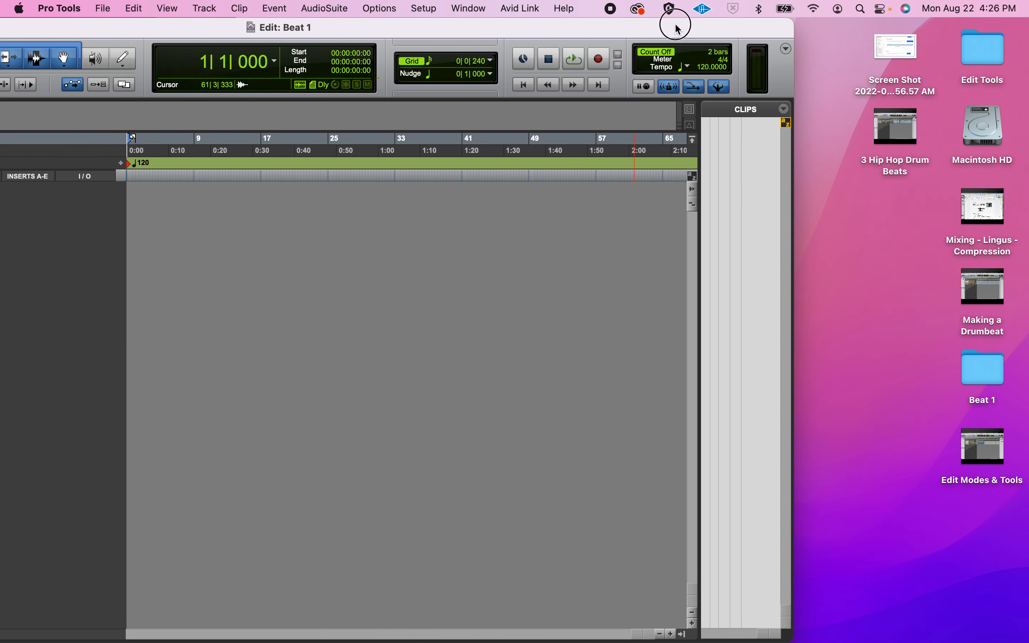
pyautogui.click(970, 381)
pyautogui.moveTo(526, 43); pyautogui.dragTo(763, 48)
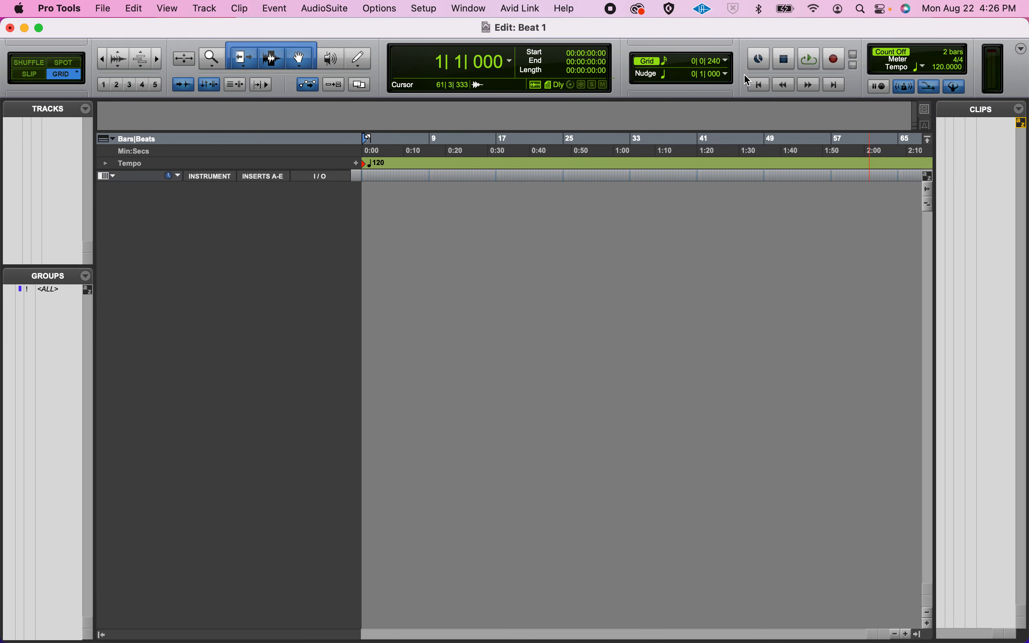
# Step: Add one stereo instrument track in ticks named Drums
pyautogui.click(206, 8)
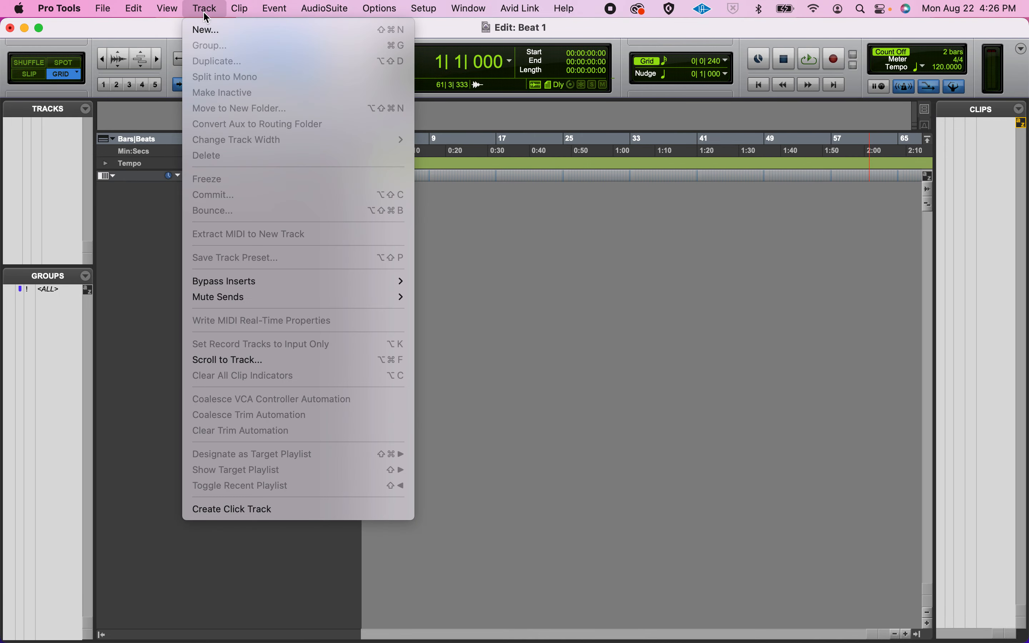
pyautogui.click(206, 30)
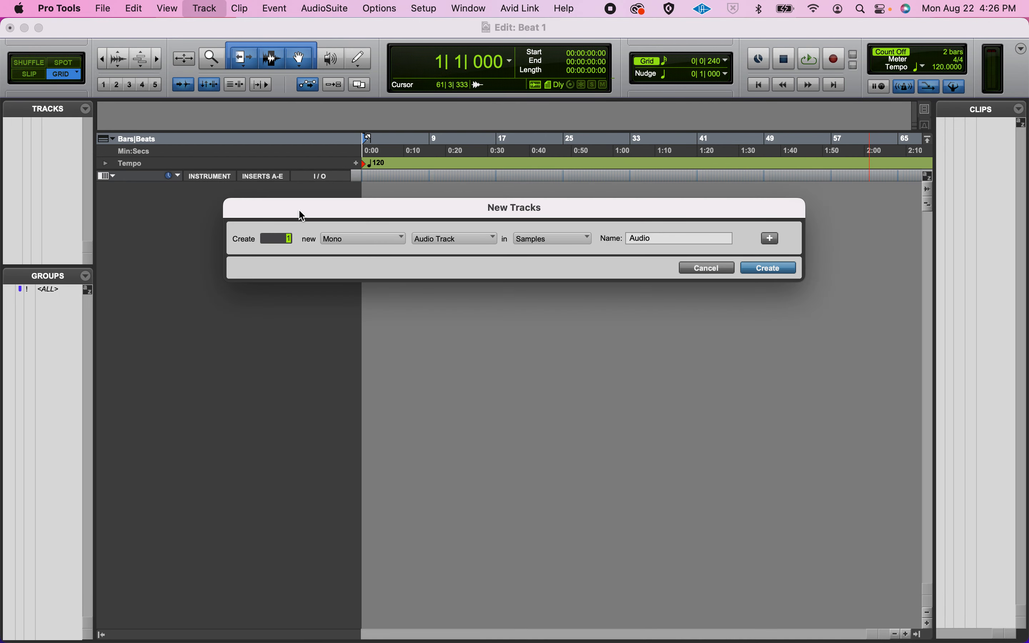
pyautogui.click(345, 236)
pyautogui.click(354, 256)
pyautogui.click(431, 240)
pyautogui.click(452, 293)
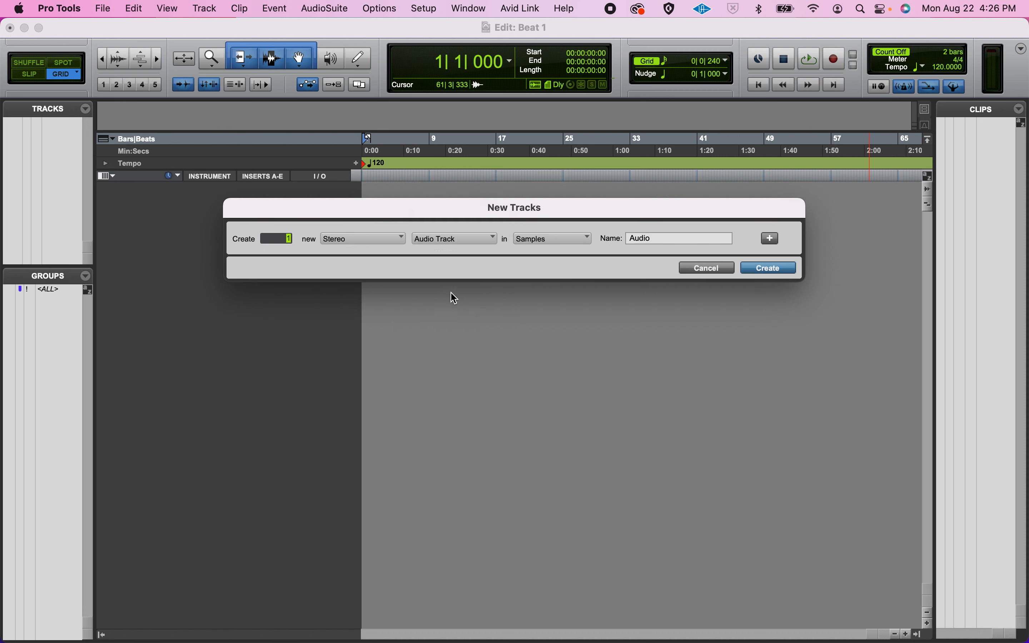
pyautogui.click(438, 247)
pyautogui.click(441, 251)
pyautogui.moveTo(648, 239); pyautogui.dragTo(593, 236)
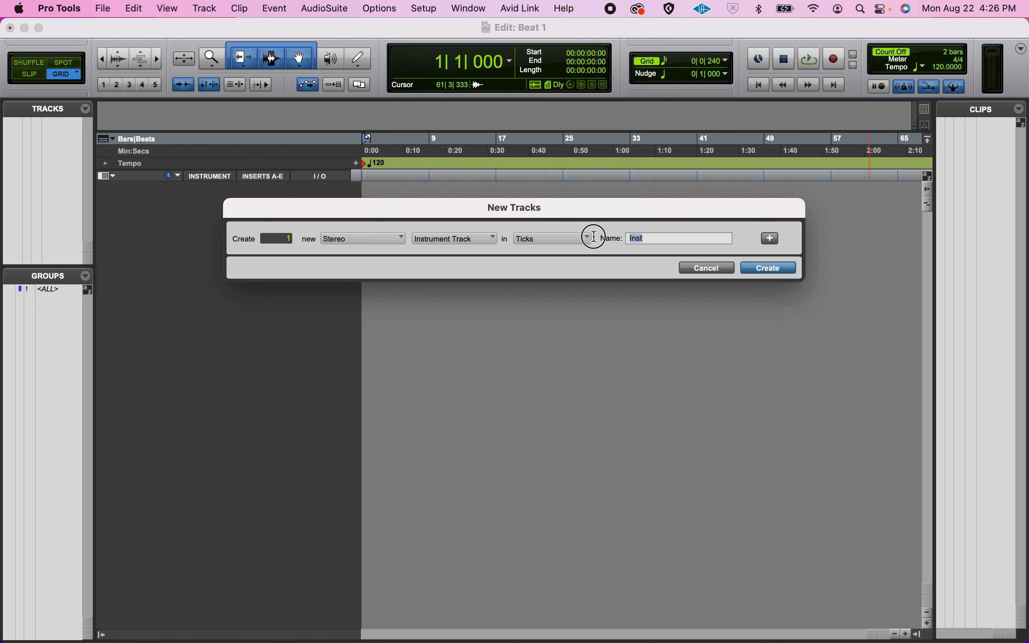
pyautogui.write('Drums')
pyautogui.press('Return')
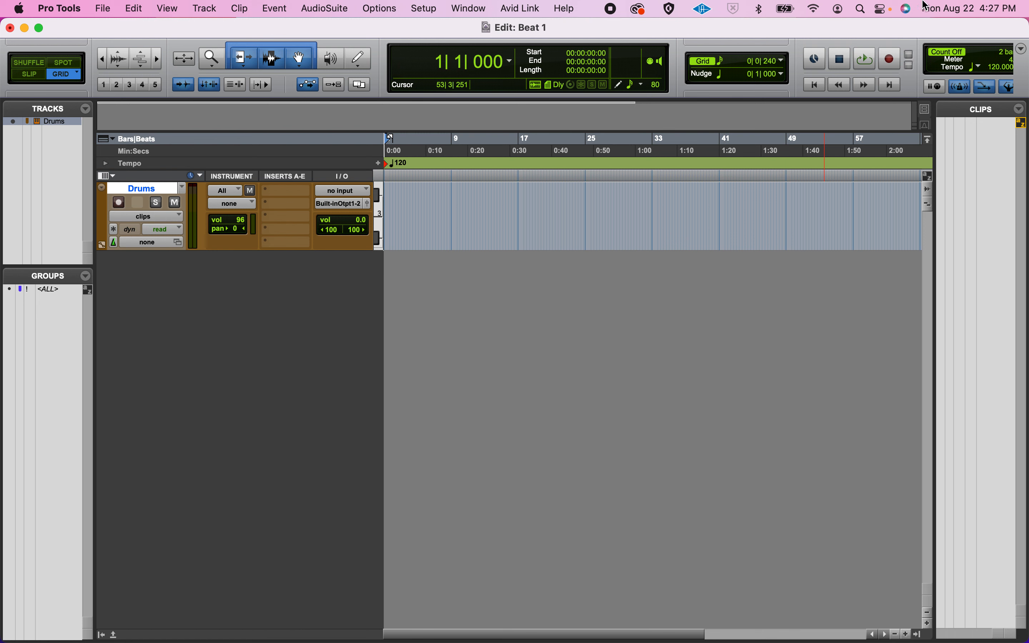
# Step: Create a click track and play the session briefly to hear the metronome
pyautogui.click(858, 68)
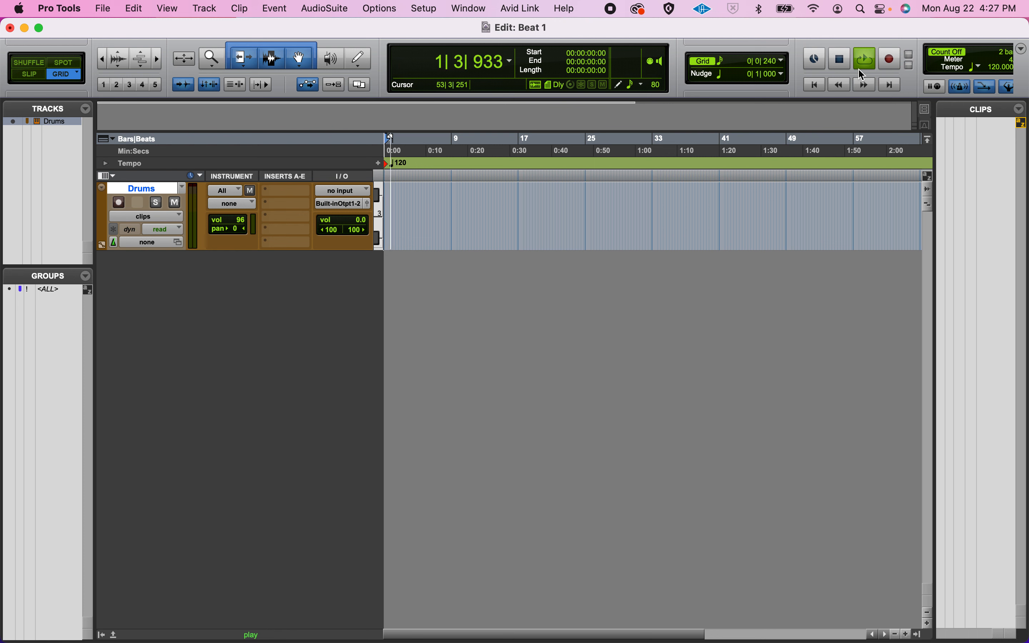
pyautogui.click(840, 59)
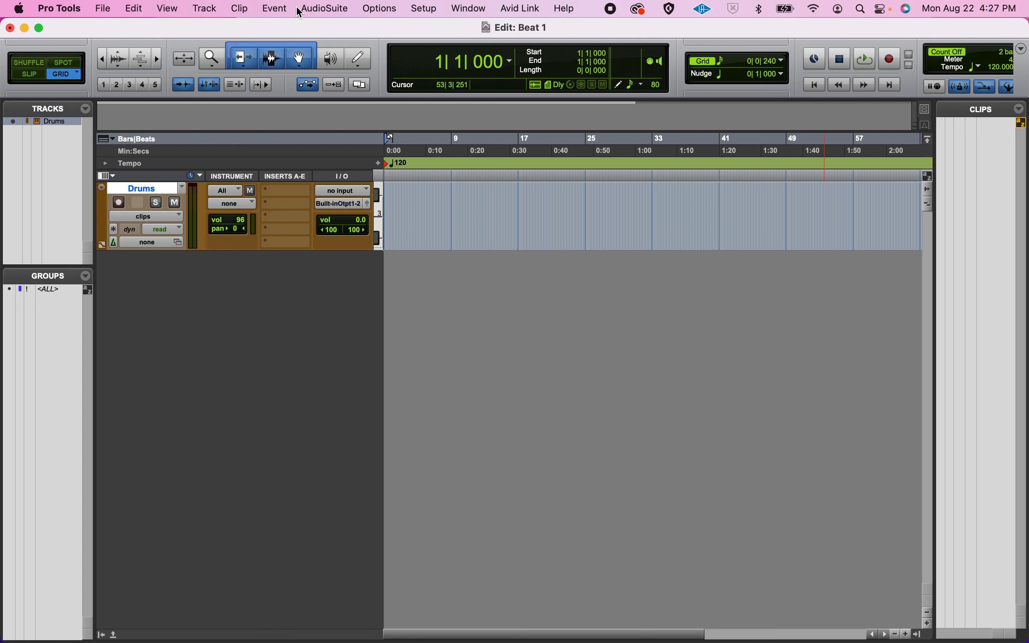
pyautogui.click(202, 9)
pyautogui.click(231, 509)
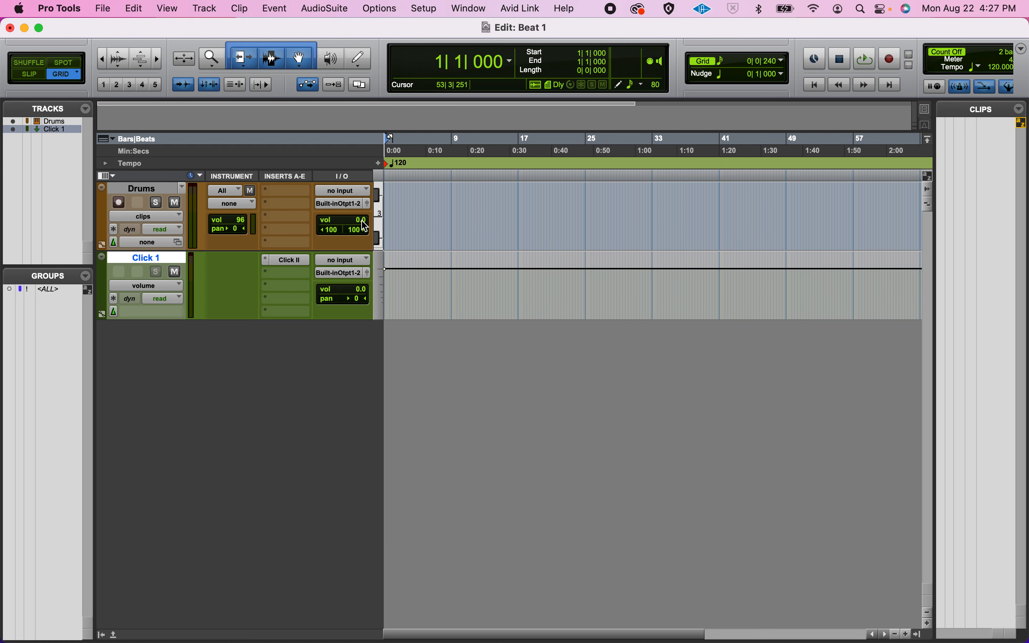
pyautogui.click(866, 62)
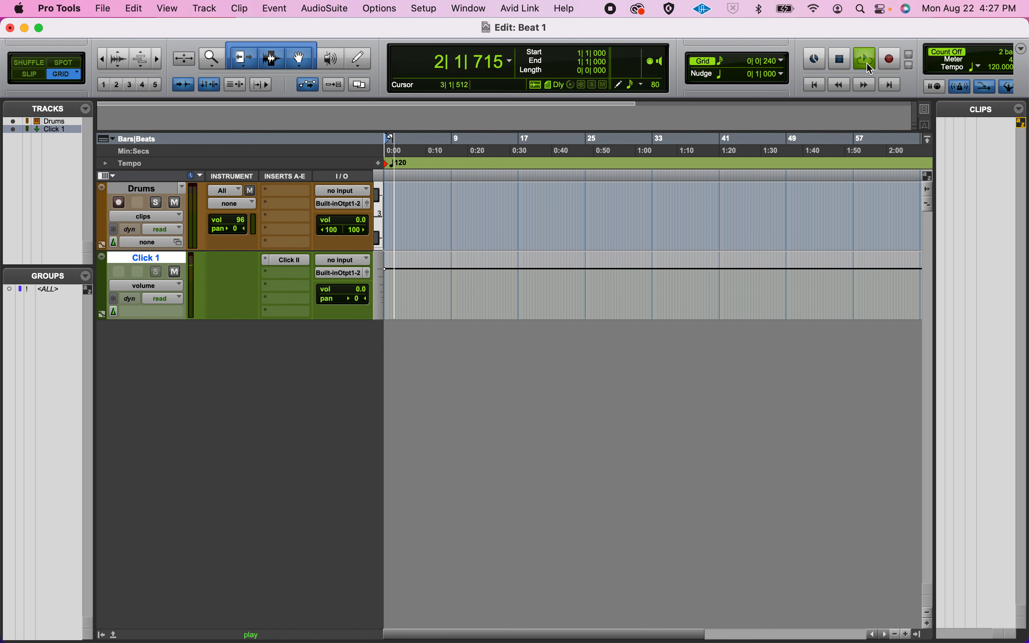
pyautogui.click(868, 64)
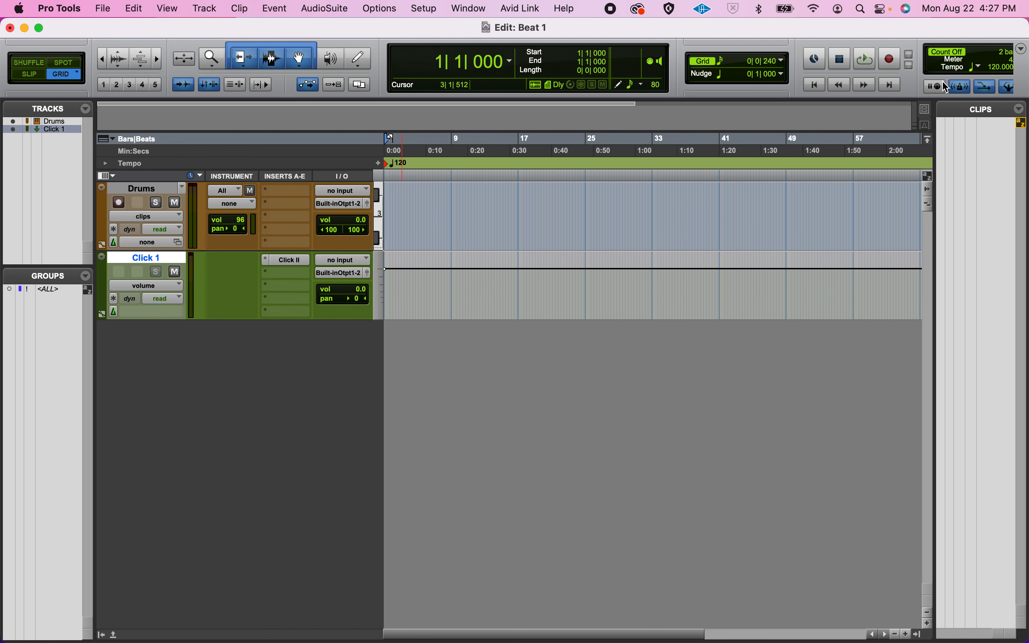
# Step: Try the click at a tempo of 110 BPM and set the session tempo to 90 BPM
pyautogui.click(995, 71)
pyautogui.write('110')
pyautogui.press('Return')
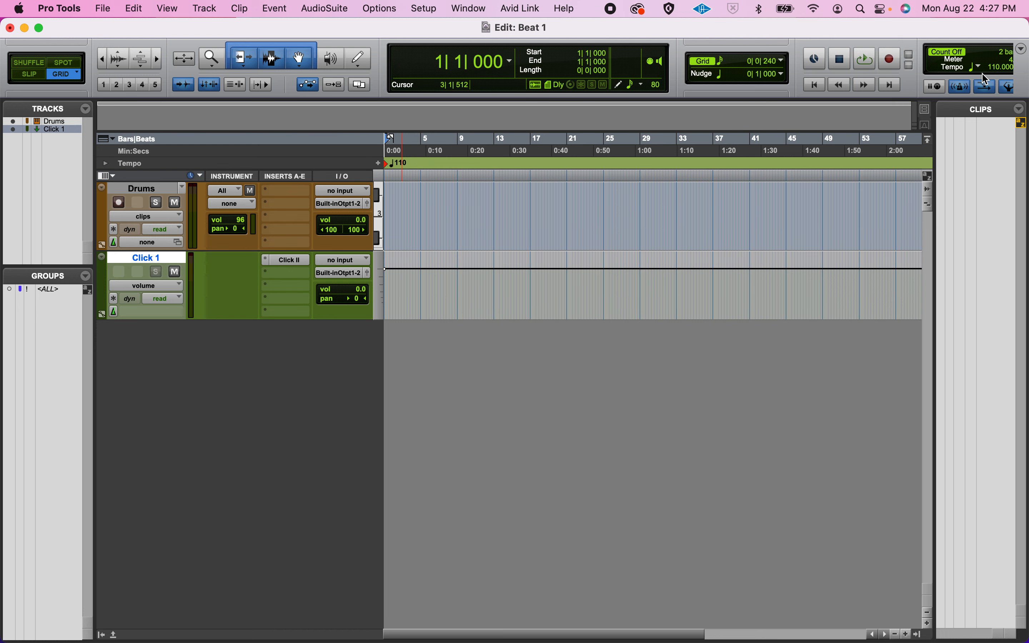
pyautogui.press('space')
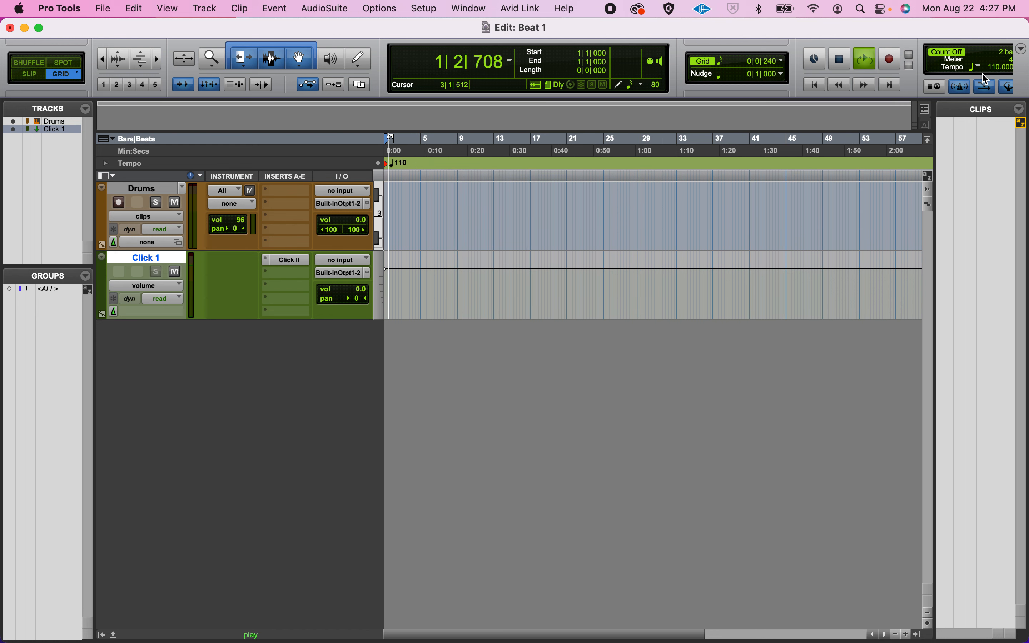
pyautogui.press('space')
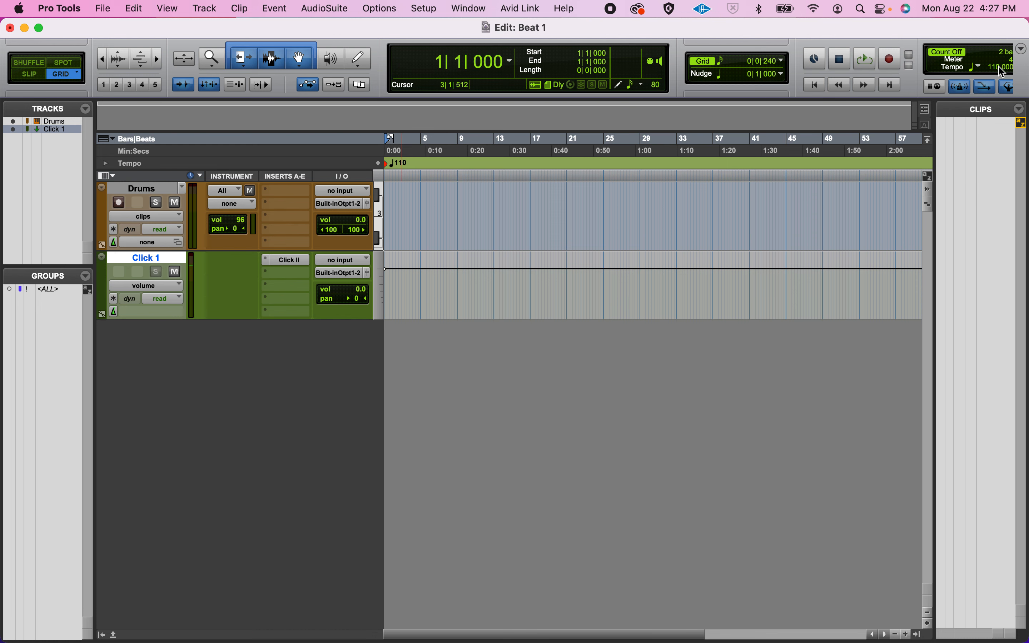
pyautogui.moveTo(996, 74)
pyautogui.mouseDown()
pyautogui.moveTo(990, 135)
pyautogui.moveTo(991, 90)
pyautogui.mouseUp()
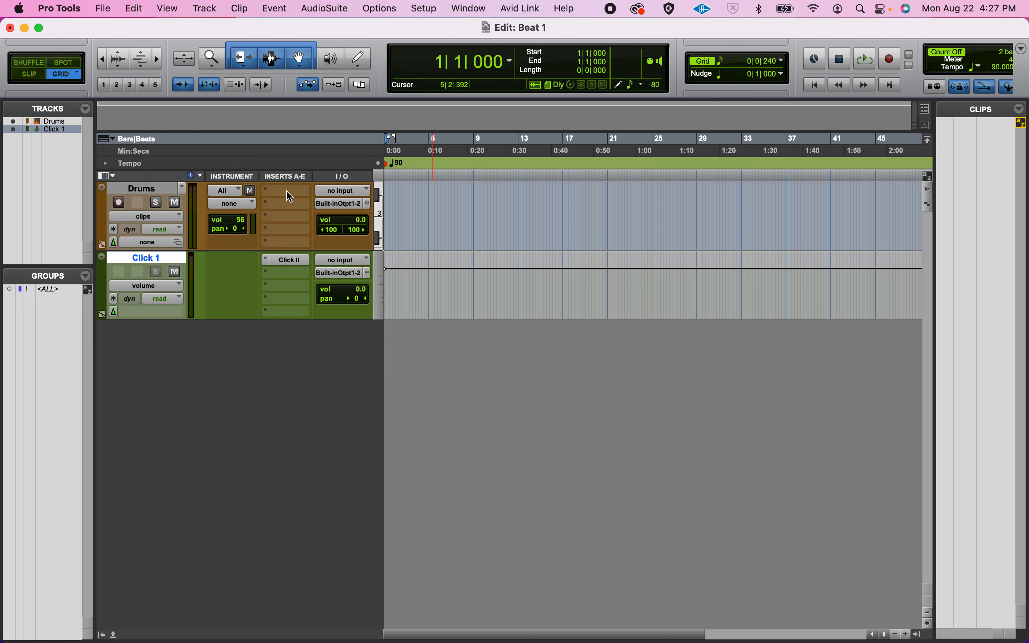
# Step: Insert the multichannel Xpand!2 instrument plug-in in the first insert slot of the Drums track
pyautogui.click(135, 187)
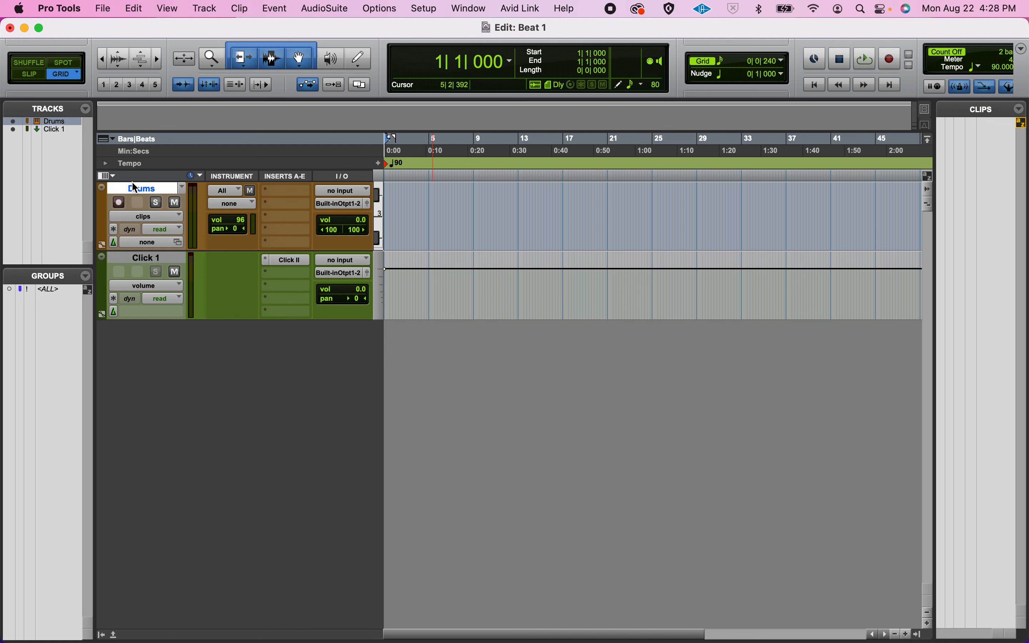
pyautogui.click(289, 194)
pyautogui.moveTo(290, 193)
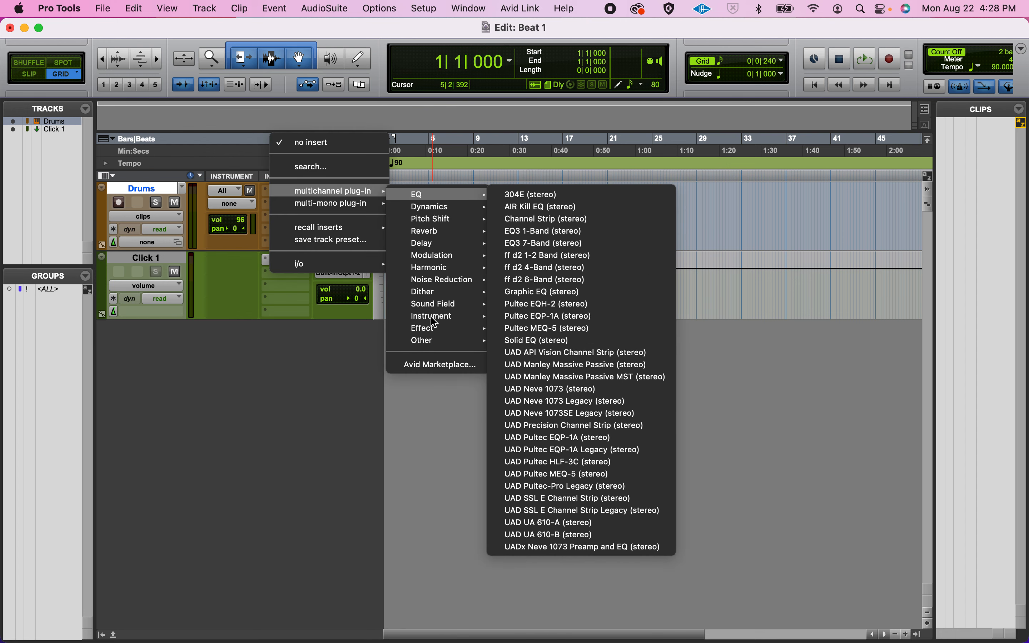
pyautogui.moveTo(431, 317)
pyautogui.click(551, 611)
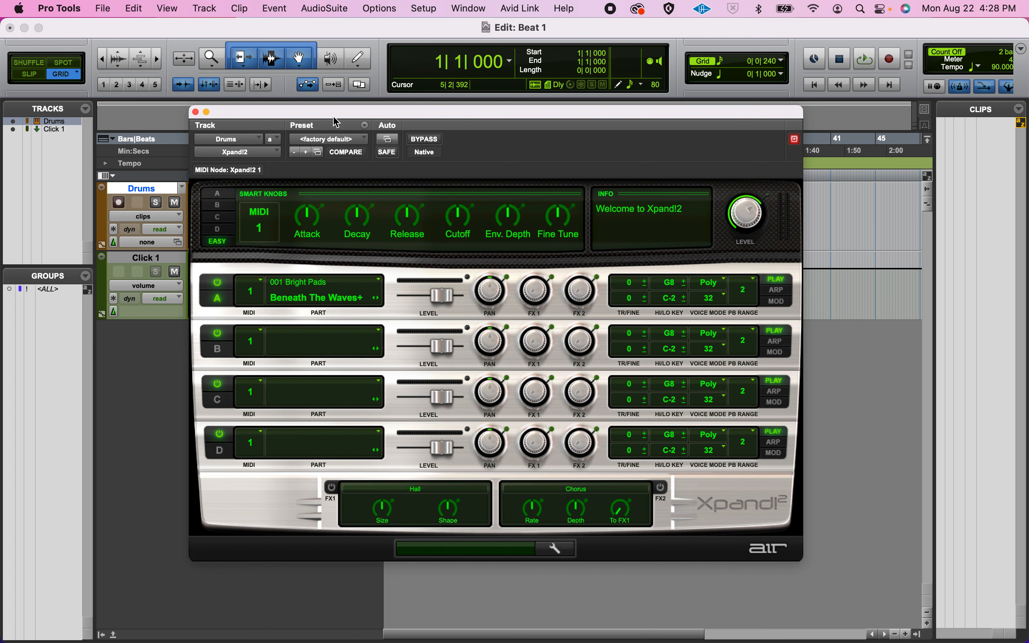
# Step: Load the +21 Where Am I preset from the 26 Drums category into Xpand!2 and close the plug-in window
pyautogui.click(341, 138)
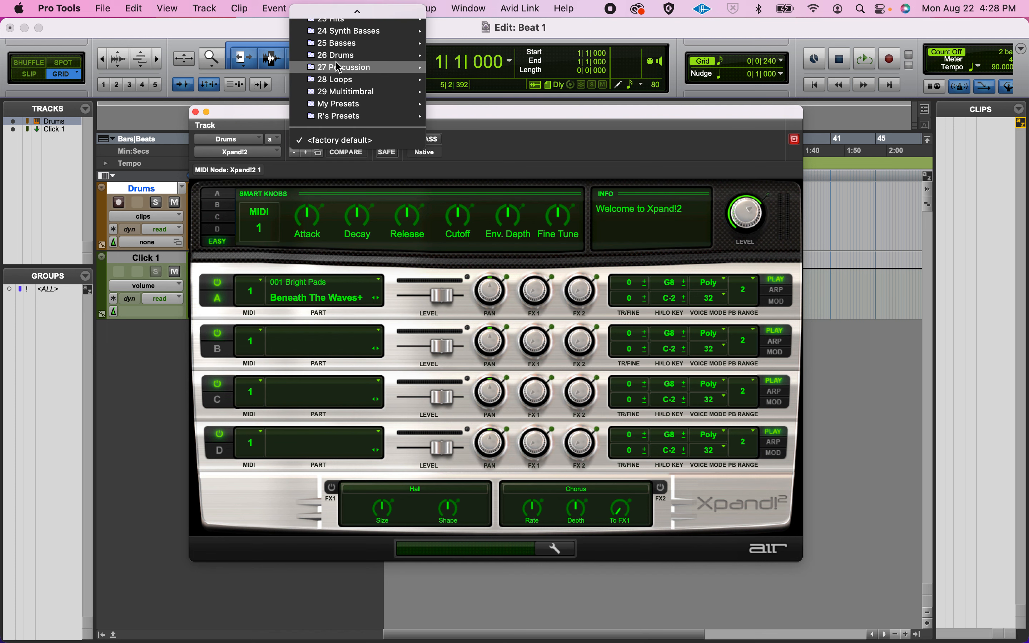
pyautogui.moveTo(341, 57)
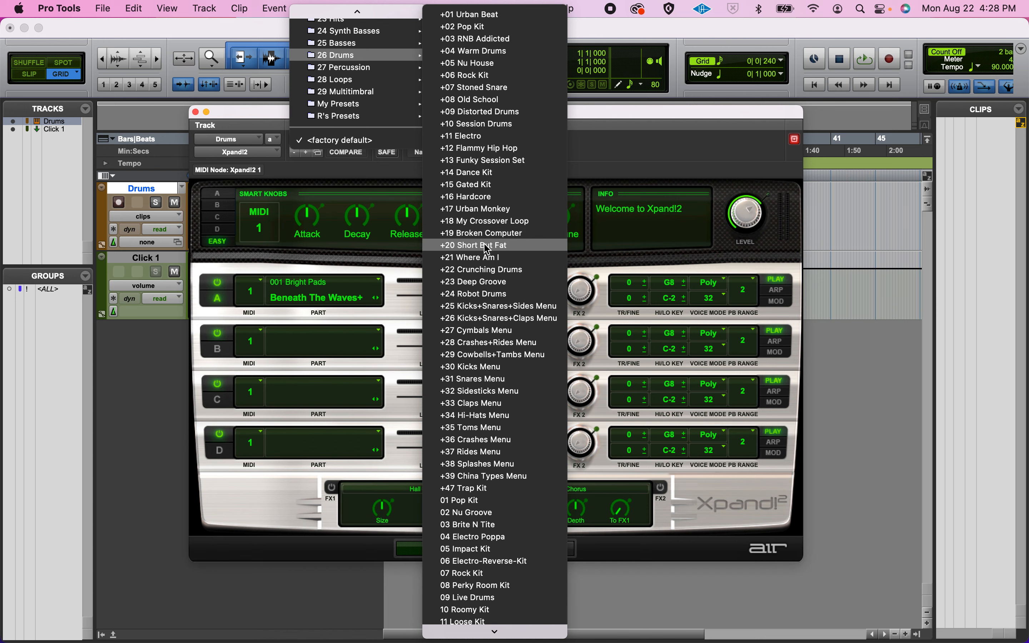
pyautogui.click(489, 258)
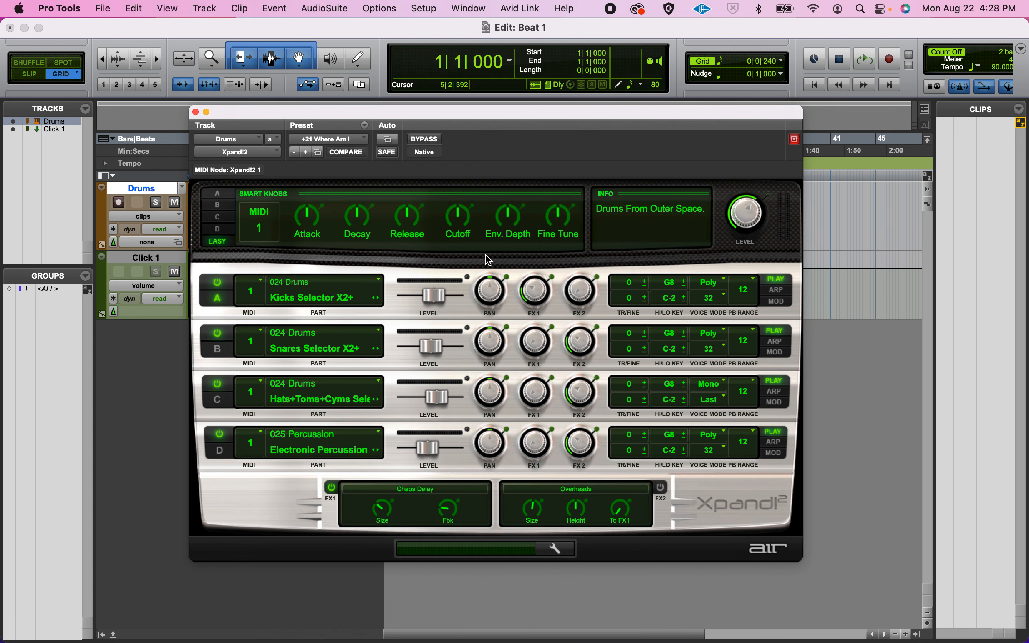
pyautogui.click(196, 112)
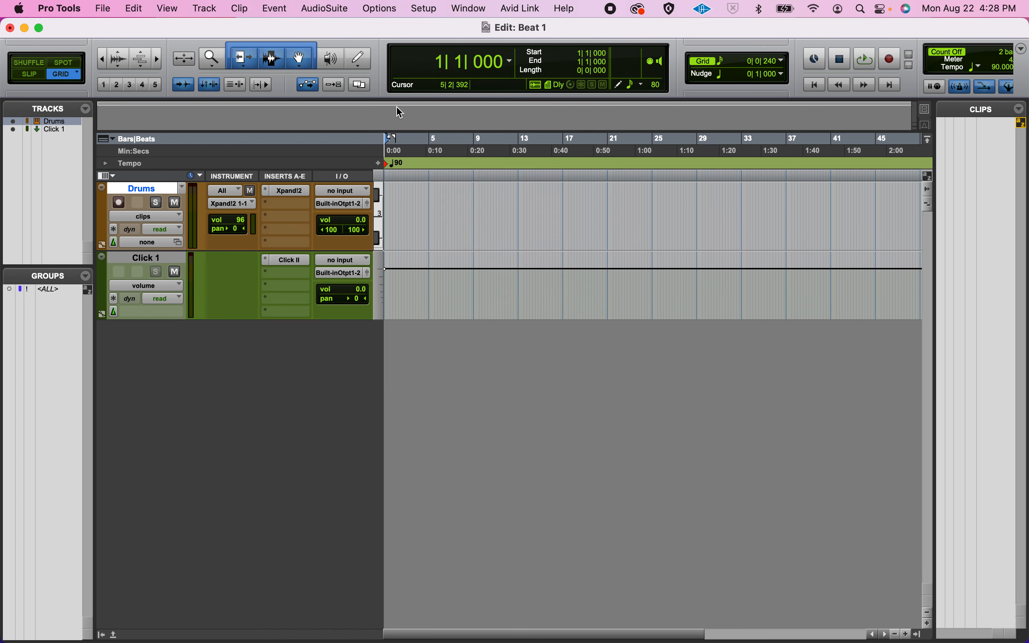
# Step: Open the MIDI Editor for the Drums track and add one mono instrument track with the default name
pyautogui.click(465, 7)
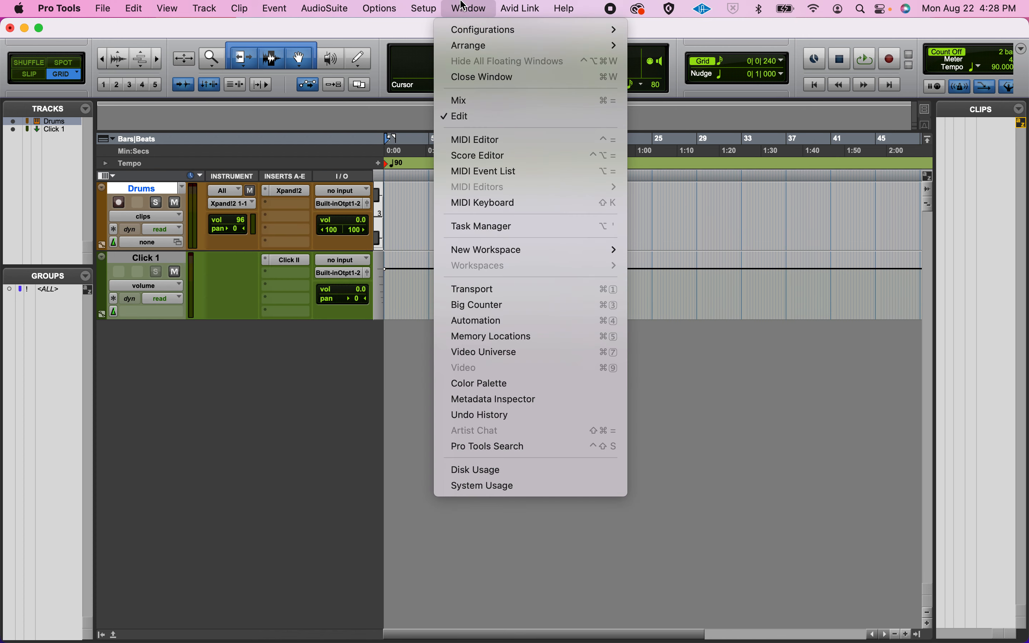
pyautogui.click(476, 141)
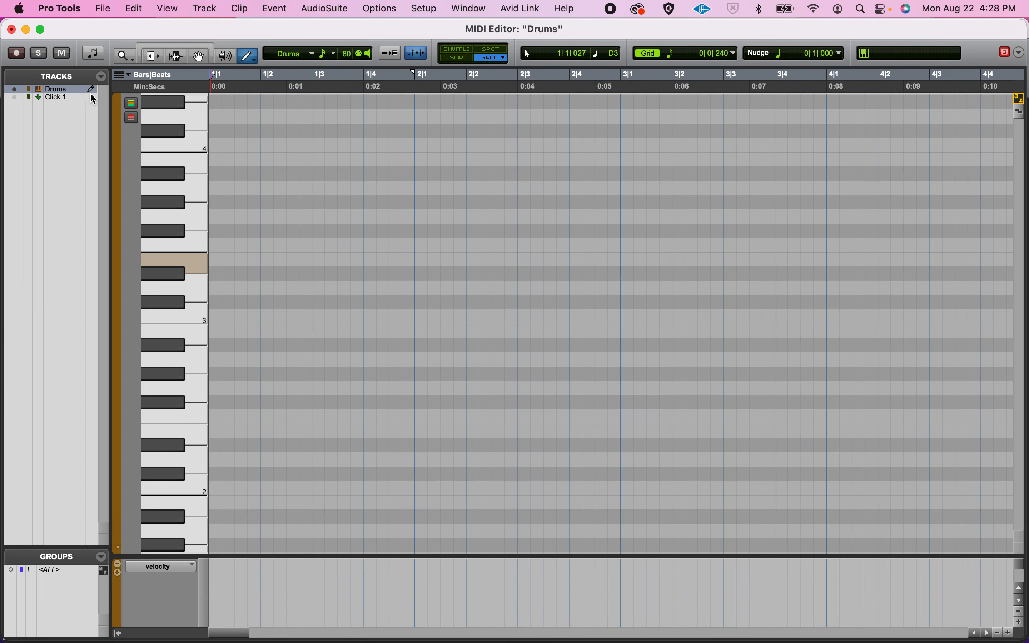
pyautogui.click(203, 9)
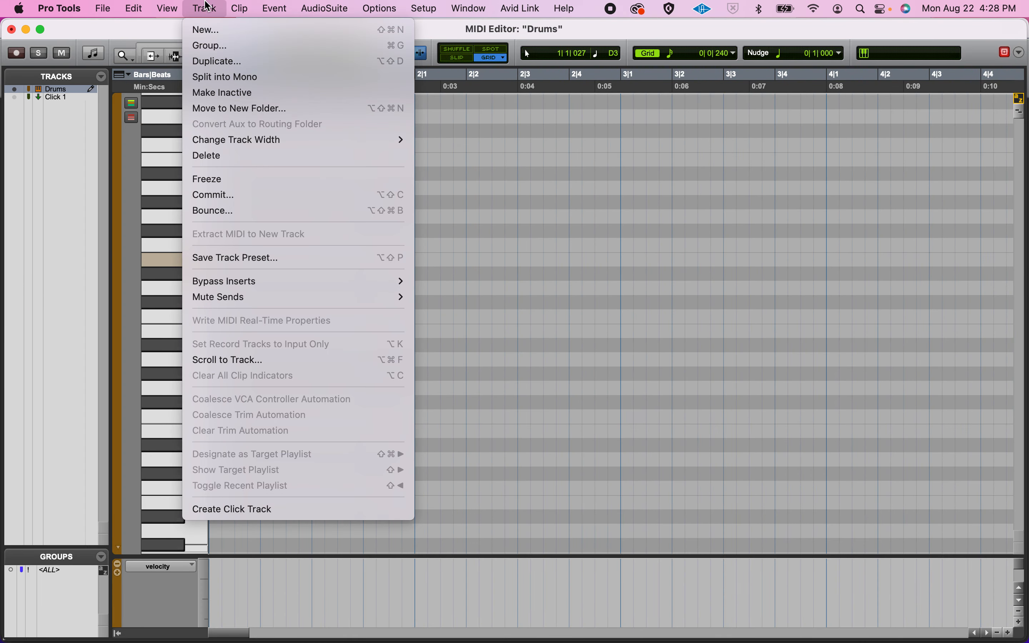
pyautogui.click(210, 26)
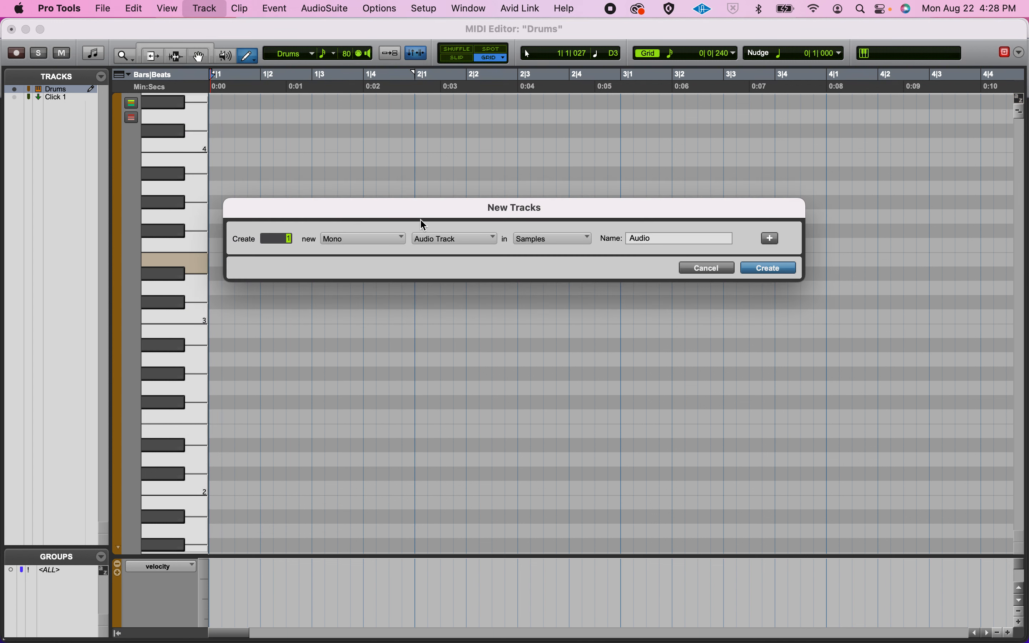
pyautogui.click(429, 239)
pyautogui.click(440, 299)
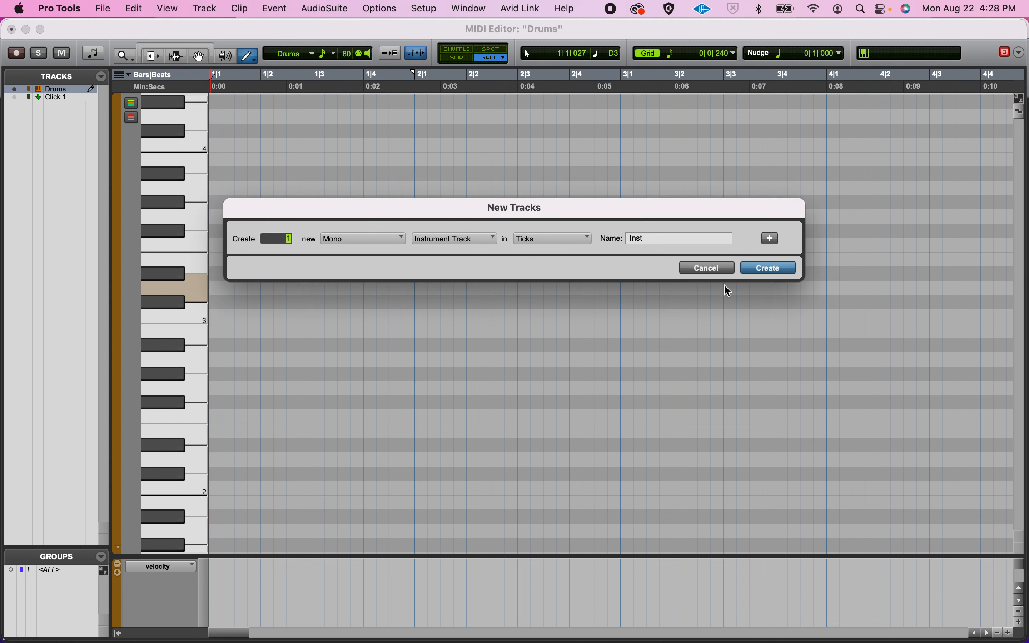
pyautogui.click(770, 269)
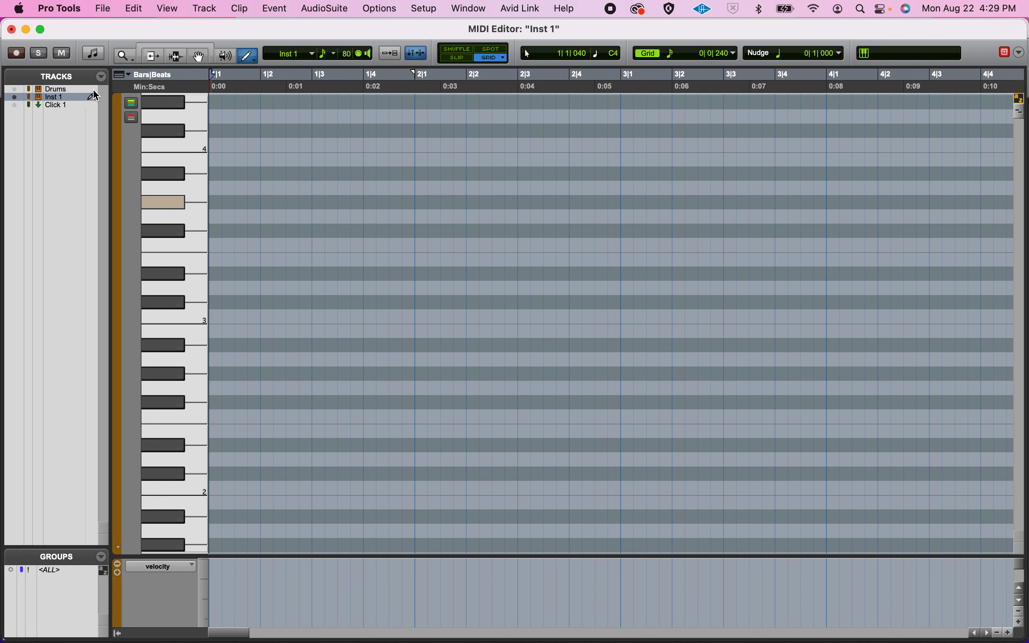
# Step: Show Drums alongside Inst 1 in the MIDI Editor, make Inst 1 the track for note entry, and close the editor
pyautogui.keyDown('shift'); pyautogui.click(94, 90); pyautogui.keyUp('shift')
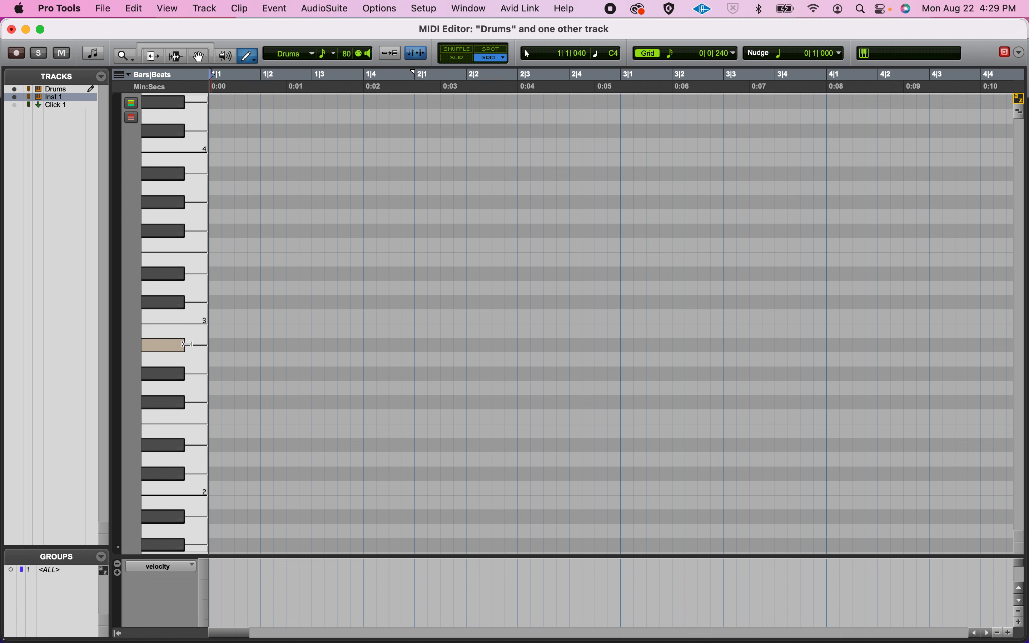
pyautogui.click(91, 96)
pyautogui.moveTo(195, 214); pyautogui.dragTo(154, 277)
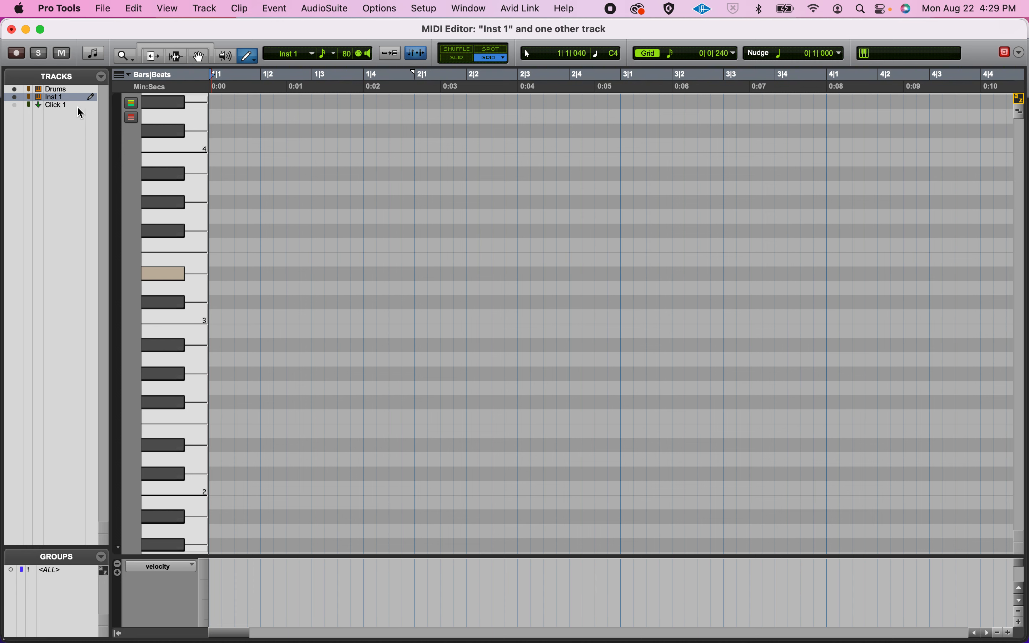
pyautogui.click(11, 28)
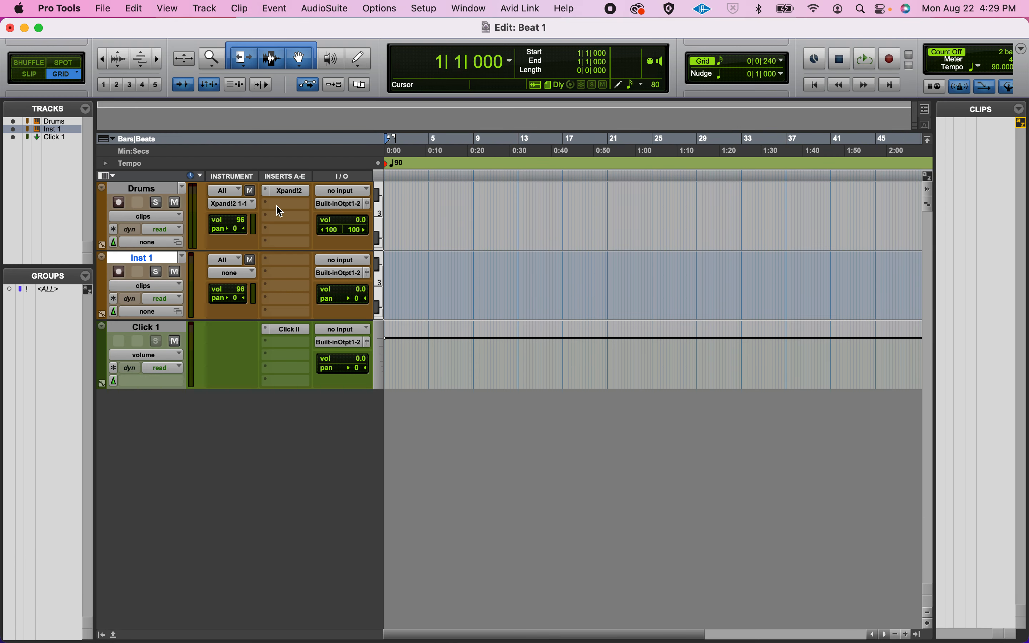
# Step: Copy the Xpand!2 insert from Drums to Inst 1 and load the +17 Sub Culture preset in the copy
pyautogui.moveTo(293, 196); pyautogui.dragTo(300, 270)
pyautogui.click(293, 261)
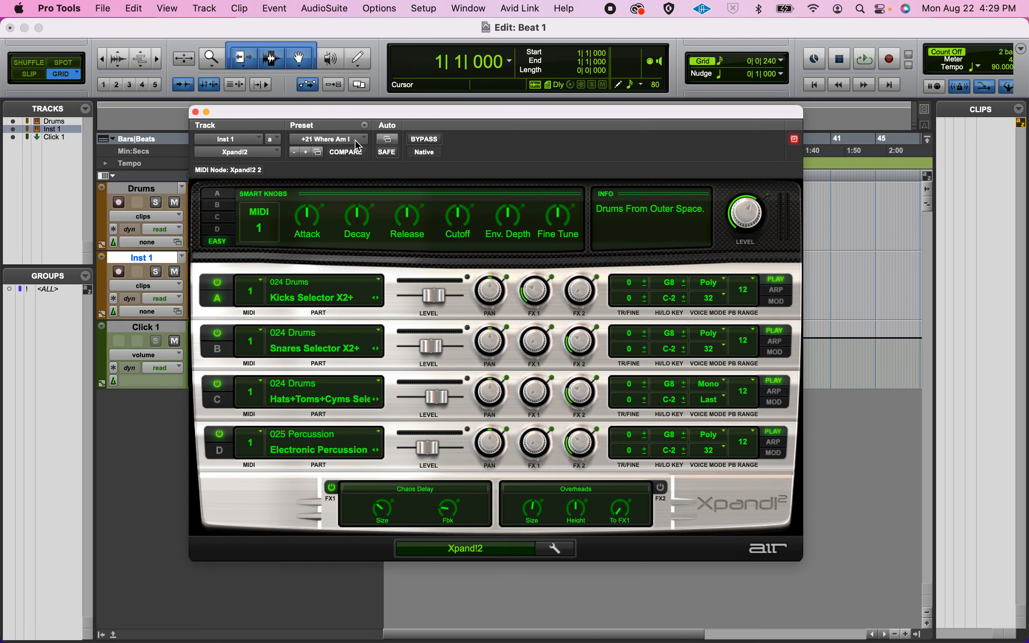
pyautogui.click(336, 141)
pyautogui.moveTo(348, 178)
pyautogui.click(468, 209)
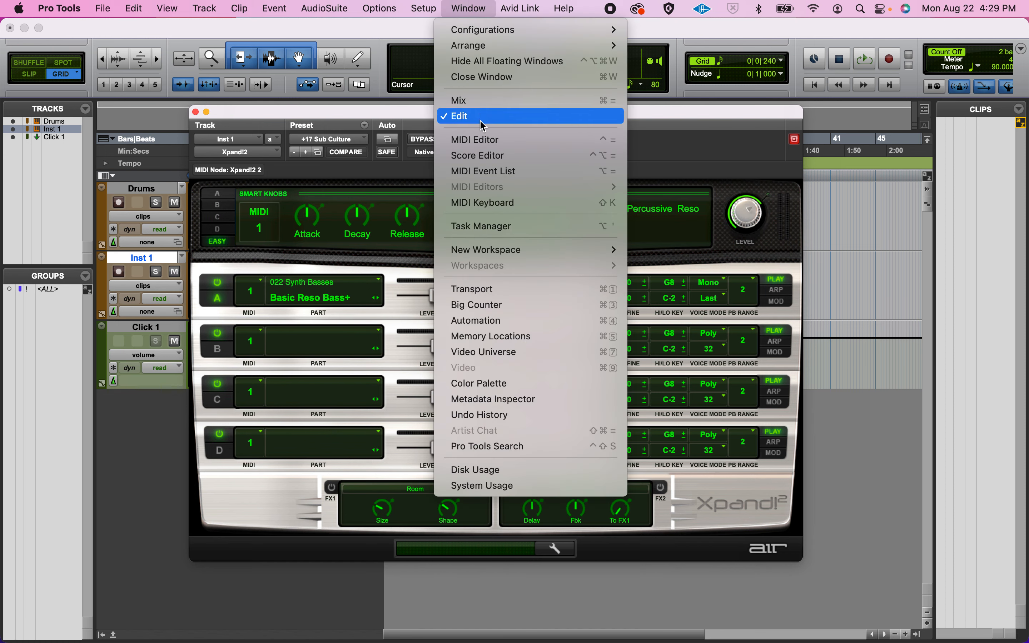
# Step: Open the MIDI Editor, close the Xpand!2 plug-in window, and audition the Drums track's keys
pyautogui.click(476, 139)
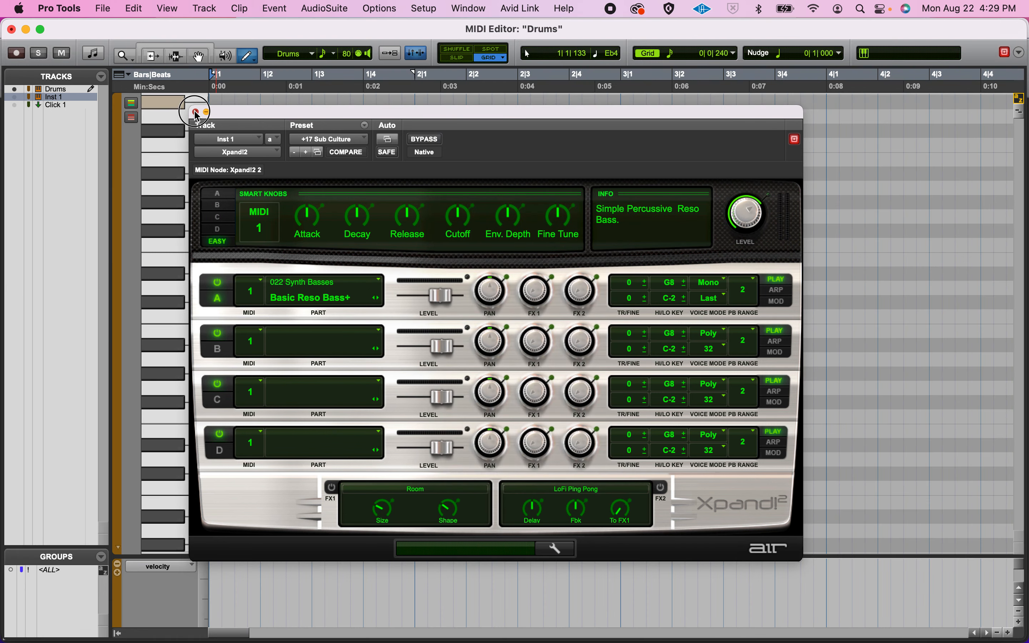
pyautogui.click(197, 112)
pyautogui.moveTo(190, 313); pyautogui.dragTo(191, 388)
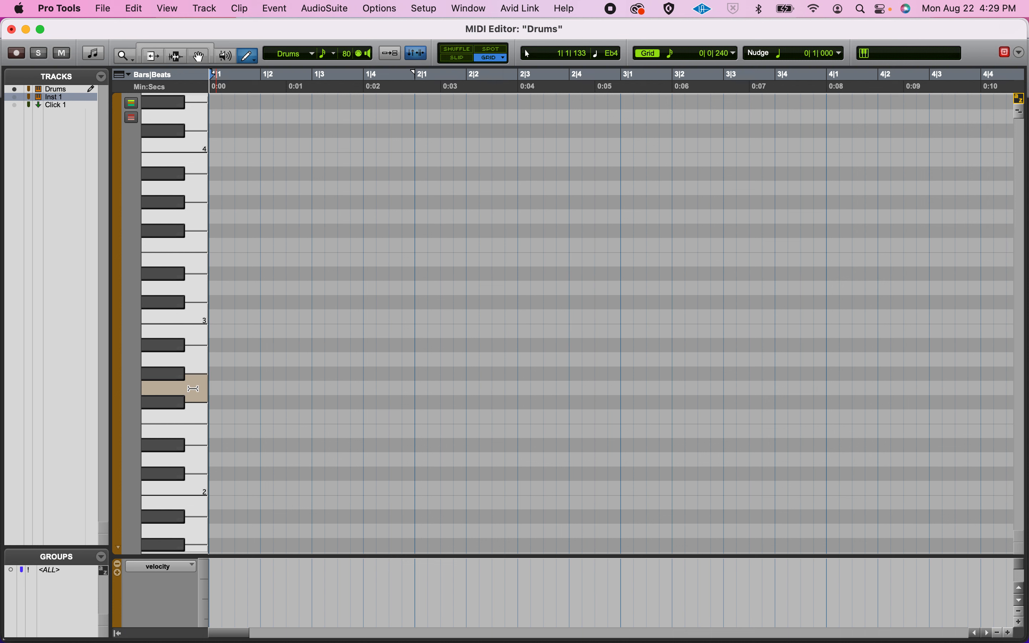
# Step: Switch note entry to Inst 1 to audition its keys, and back to Drums to audition the drum sounds
pyautogui.click(95, 98)
pyautogui.moveTo(191, 229); pyautogui.dragTo(158, 378)
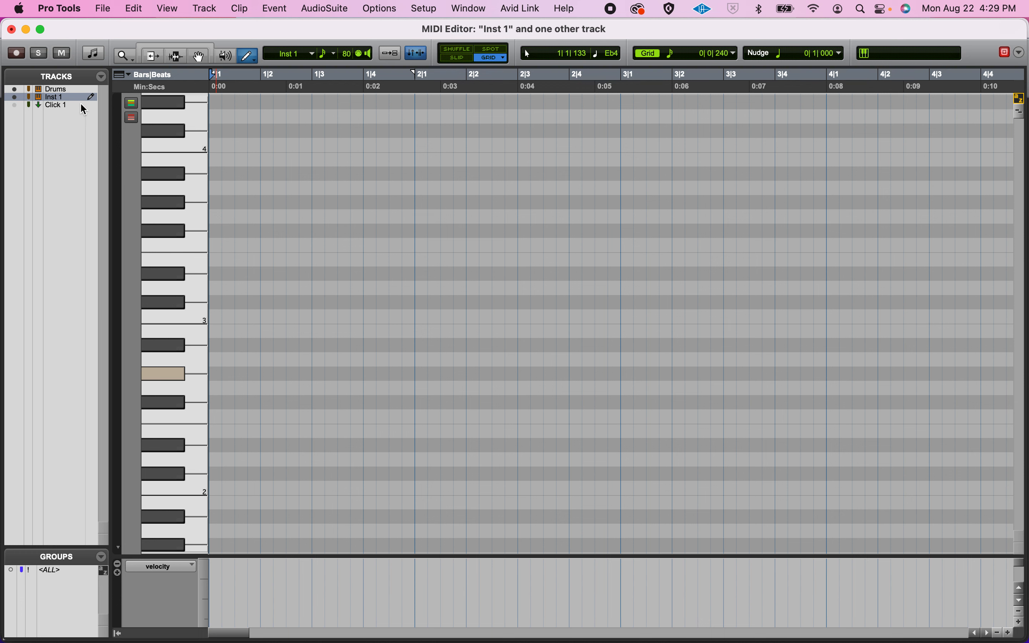
pyautogui.click(93, 89)
pyautogui.moveTo(162, 165); pyautogui.dragTo(181, 408)
pyautogui.scroll(-10, 182, 408)
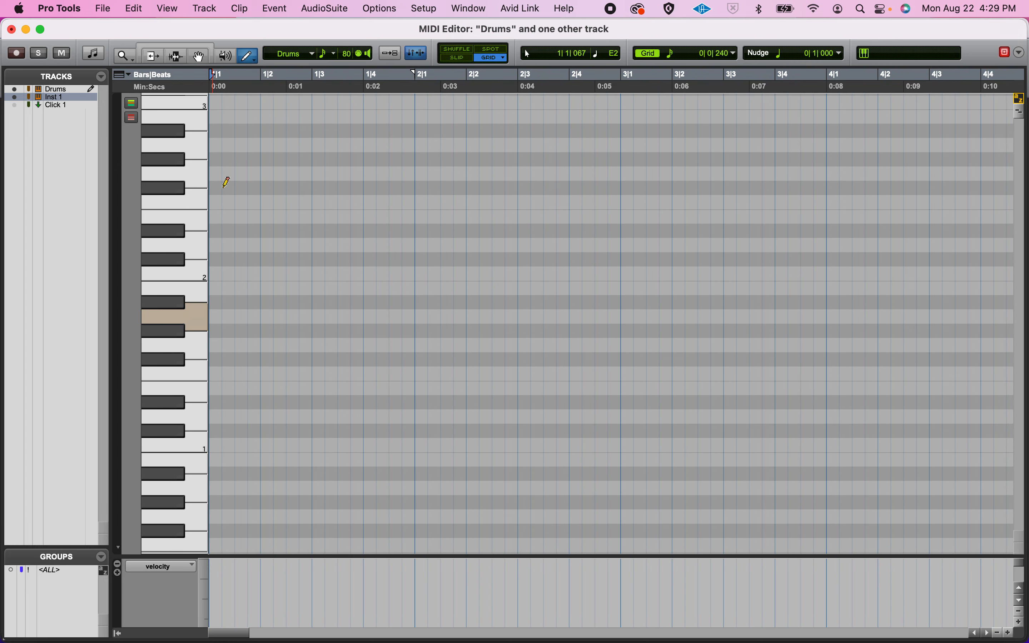
# Step: Load the +07 Stoned Snare preset from the 26 Drums category into the Drums track's Xpand!2
pyautogui.hotkey('ctrl', '=')
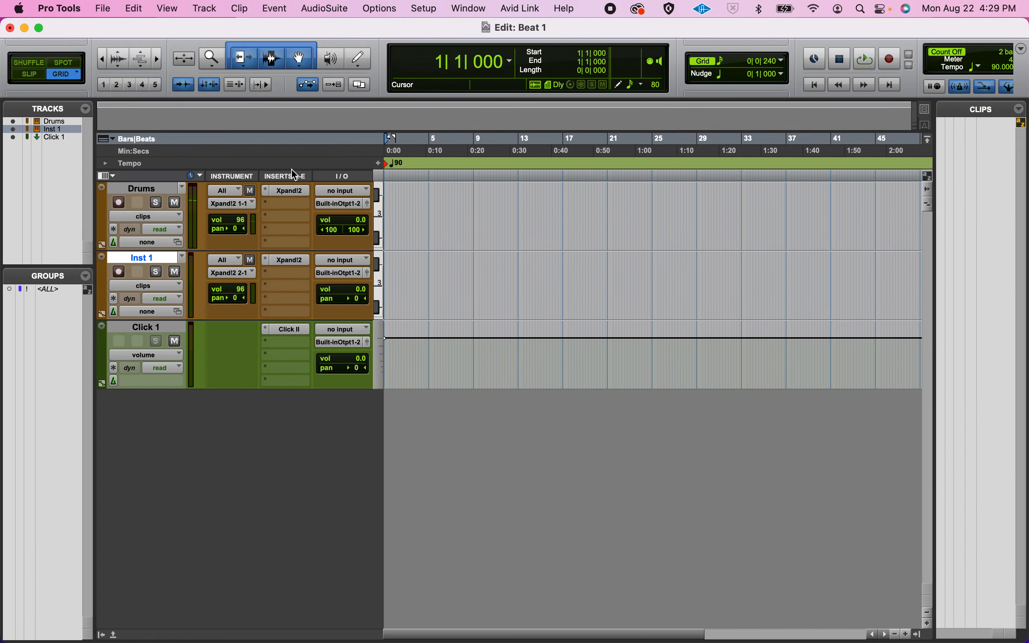
pyautogui.click(288, 190)
pyautogui.click(351, 144)
pyautogui.moveTo(350, 146)
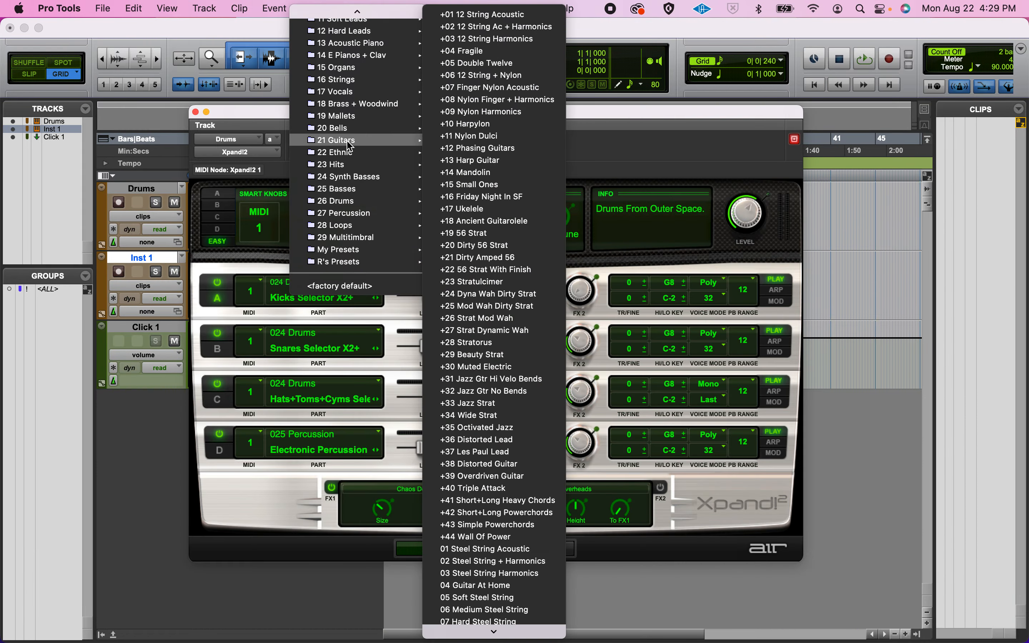
pyautogui.moveTo(335, 200)
pyautogui.click(474, 87)
# Step: Load the +13 Funky Session Set preset from the 26 Drums category and close the plug-in window
pyautogui.click(351, 145)
pyautogui.moveTo(361, 370)
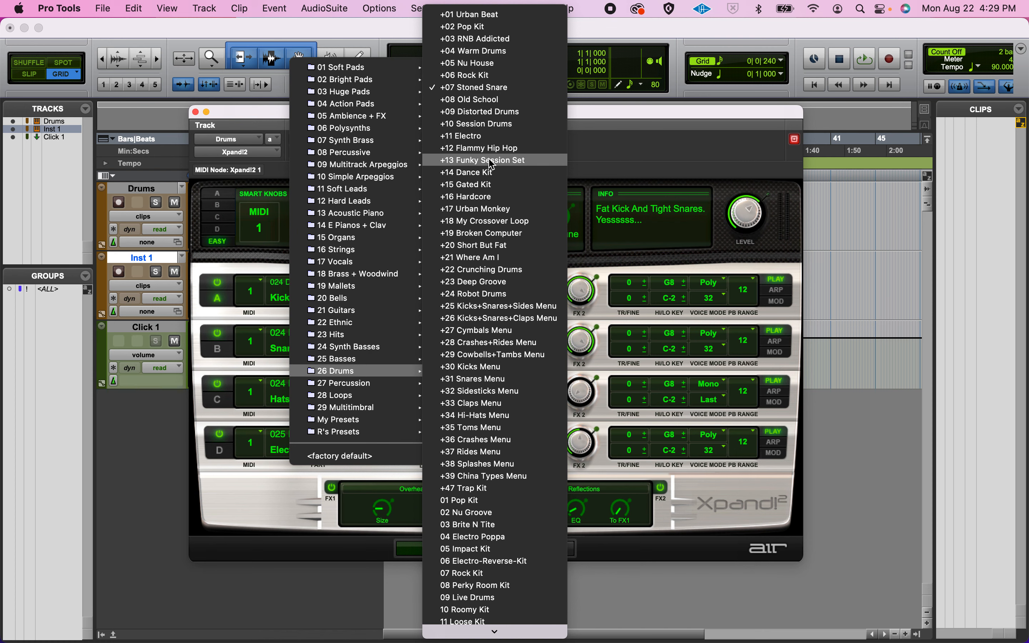
pyautogui.click(492, 161)
pyautogui.click(196, 113)
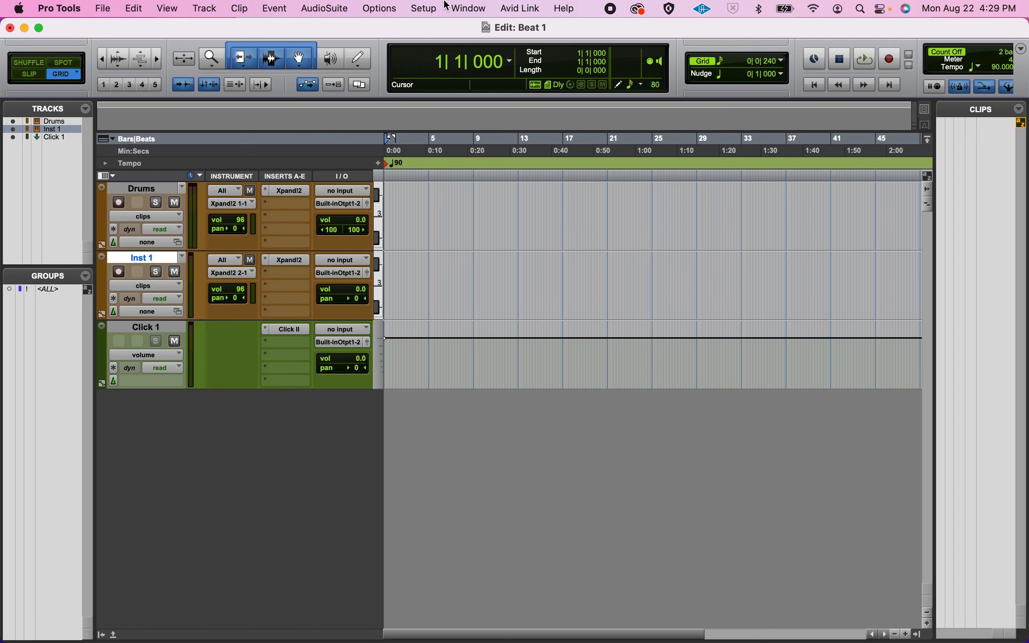
# Step: Open the MIDI Editor and audition the new kit's sounds on the Drums keys, down to octave 1
pyautogui.click(459, 9)
pyautogui.click(482, 140)
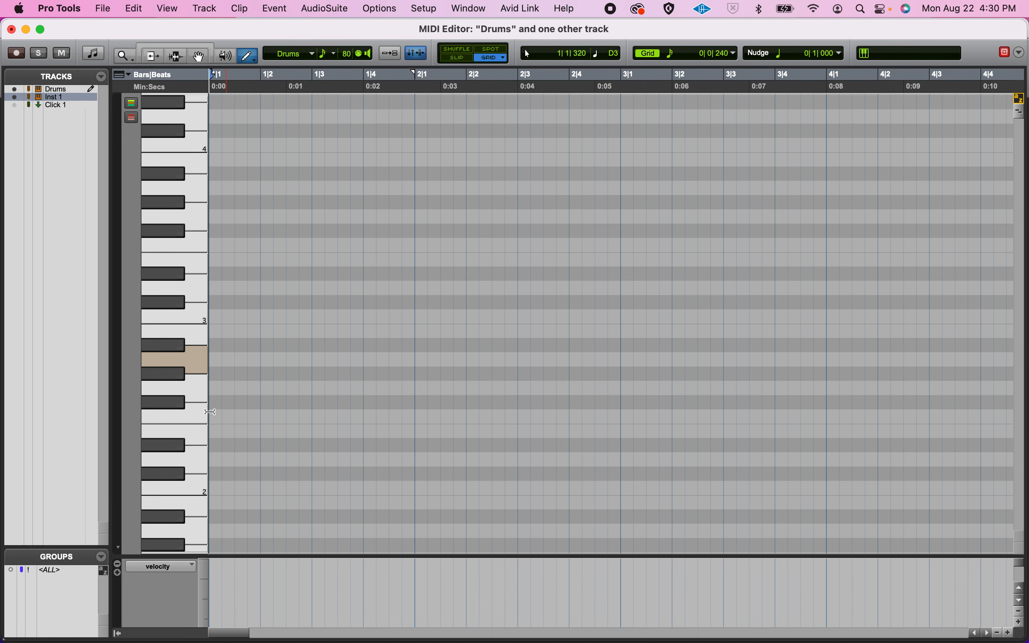
pyautogui.click(187, 357)
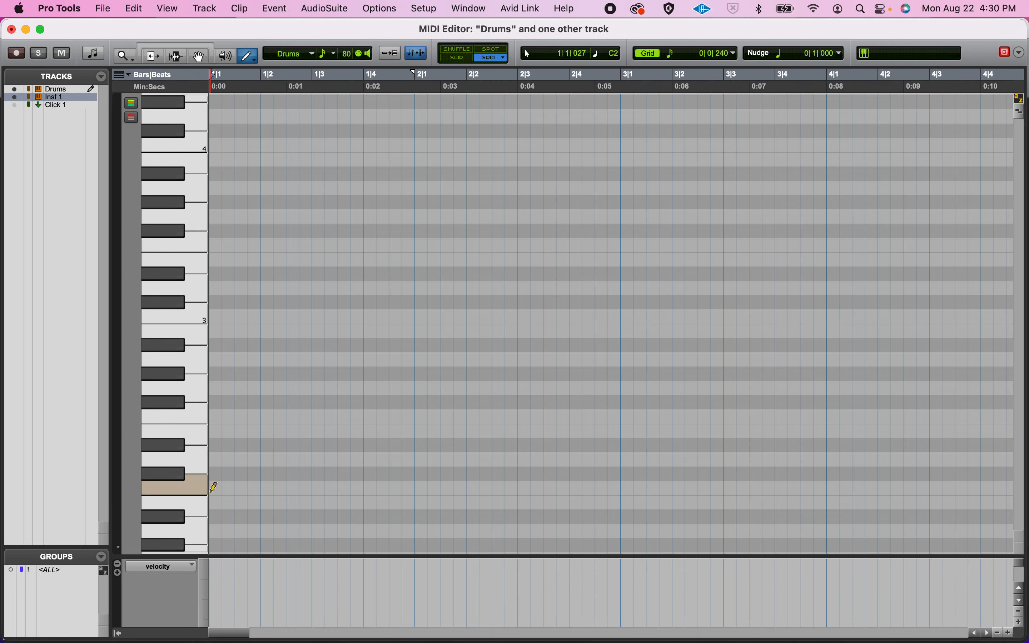
pyautogui.scroll(-10, 196, 486)
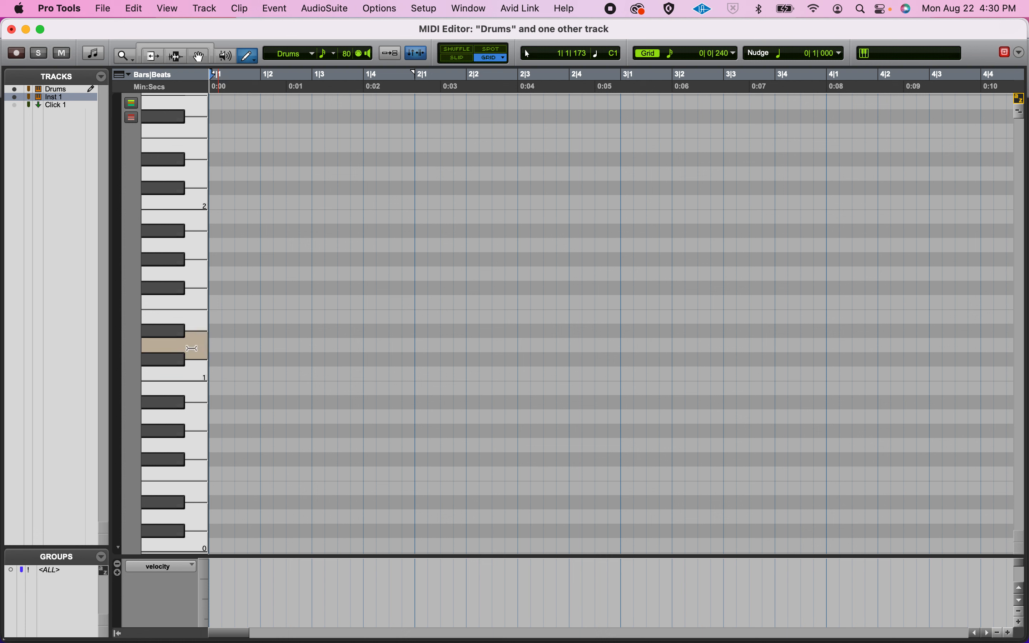
pyautogui.click(179, 290)
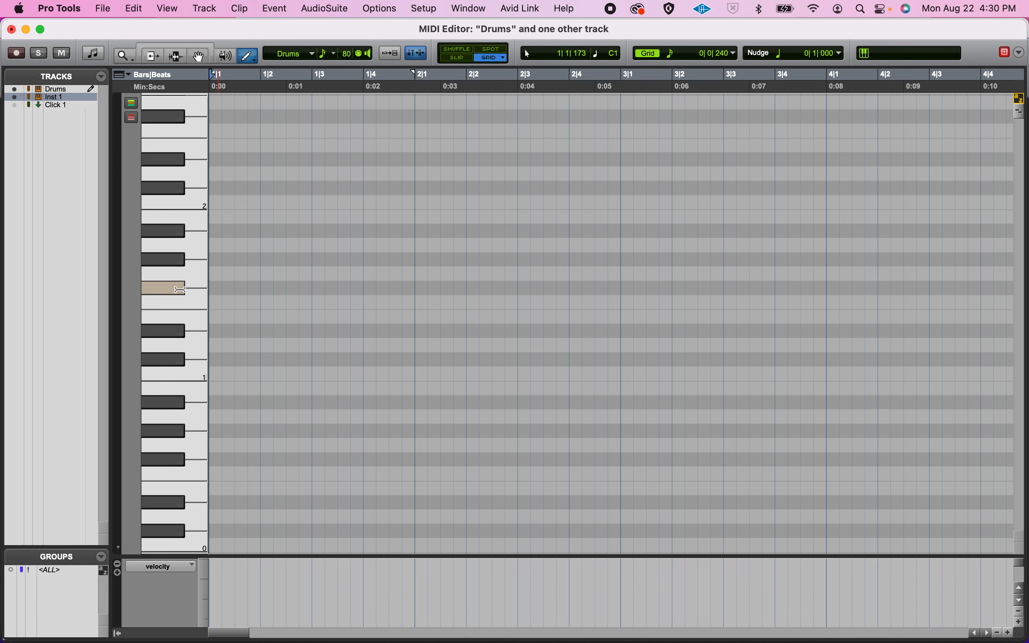
pyautogui.press('r')
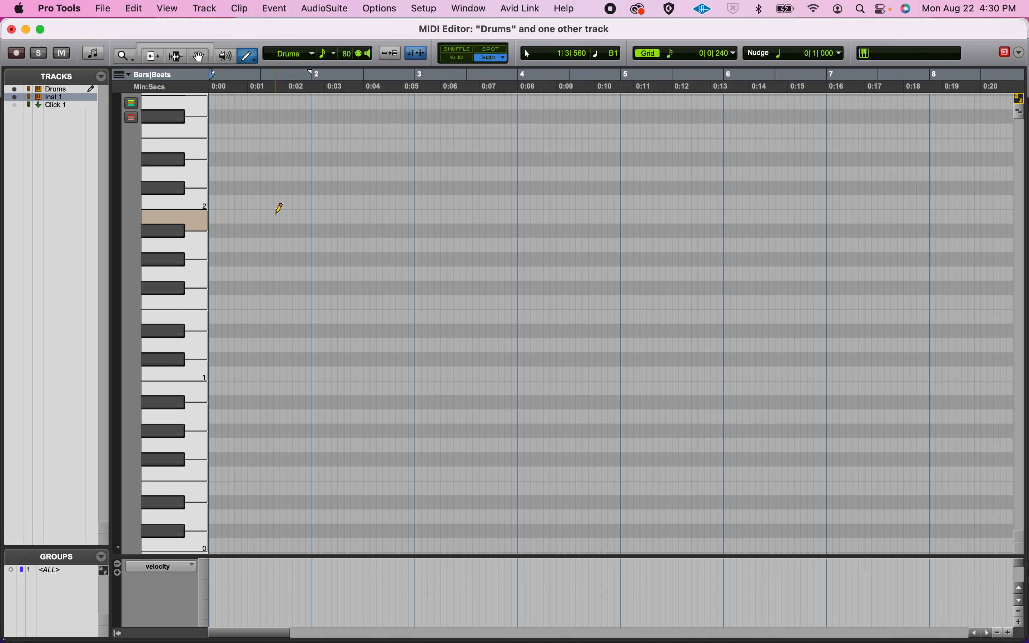
pyautogui.press('t')
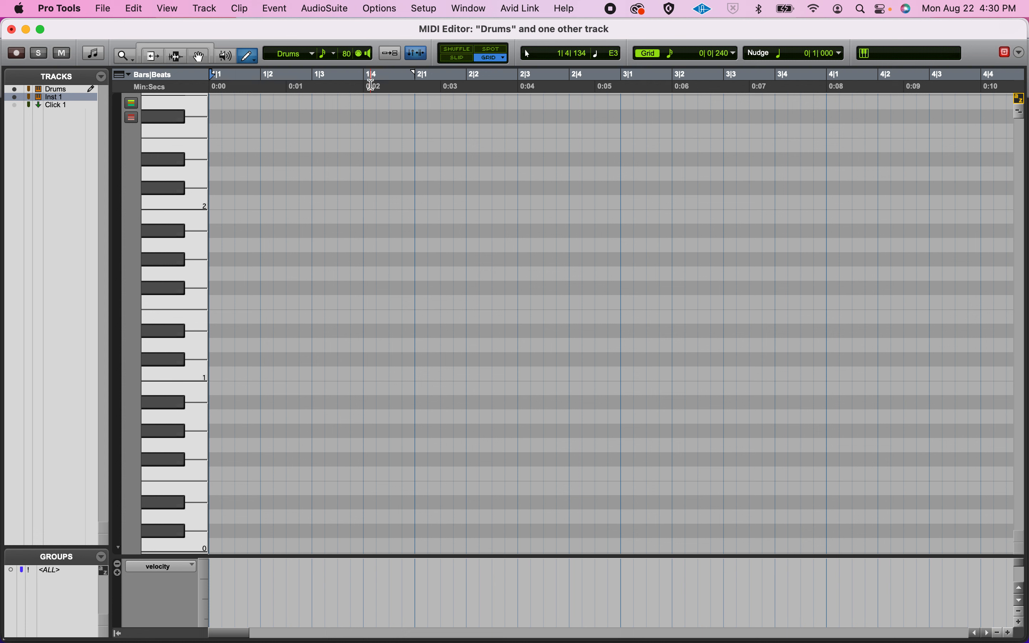
# Step: Set the MIDI Editor's grid value to 1/8 note and return it to 1/16 note
pyautogui.click(676, 58)
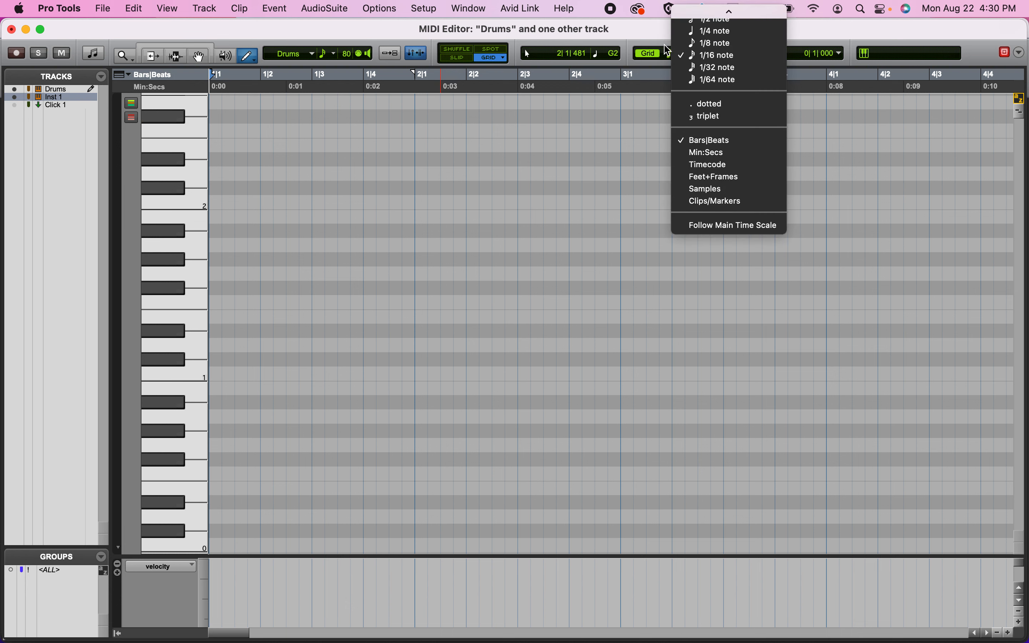
pyautogui.click(655, 27)
pyautogui.click(676, 59)
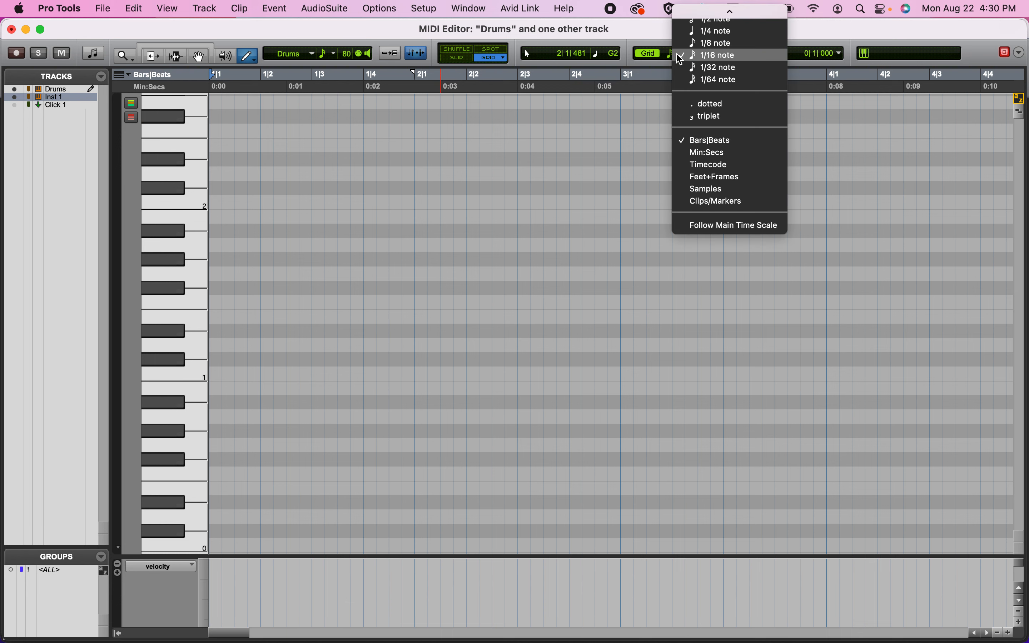
pyautogui.click(697, 39)
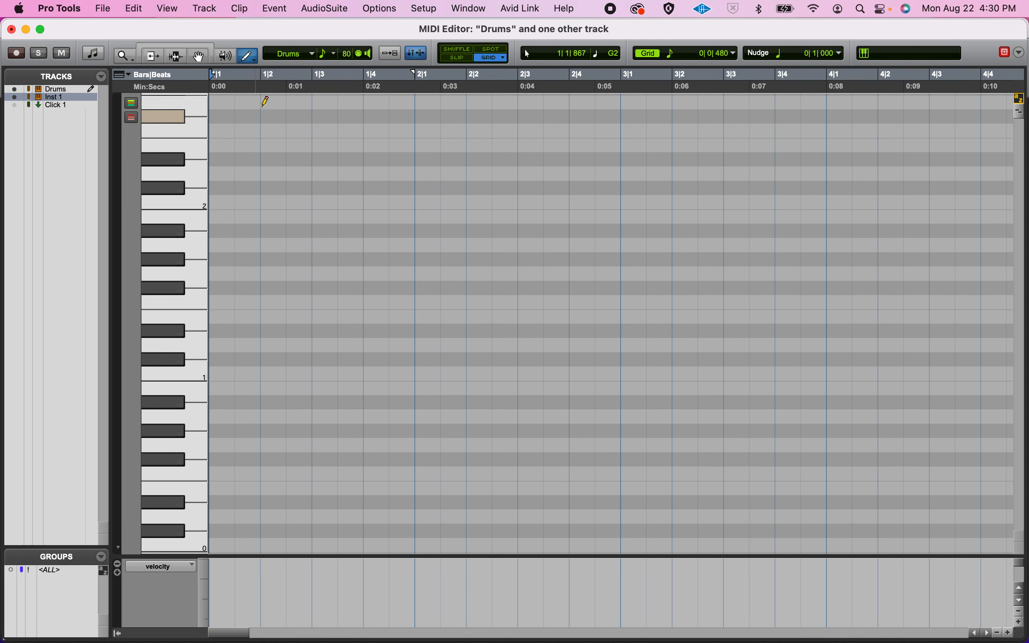
pyautogui.click(666, 62)
pyautogui.click(684, 62)
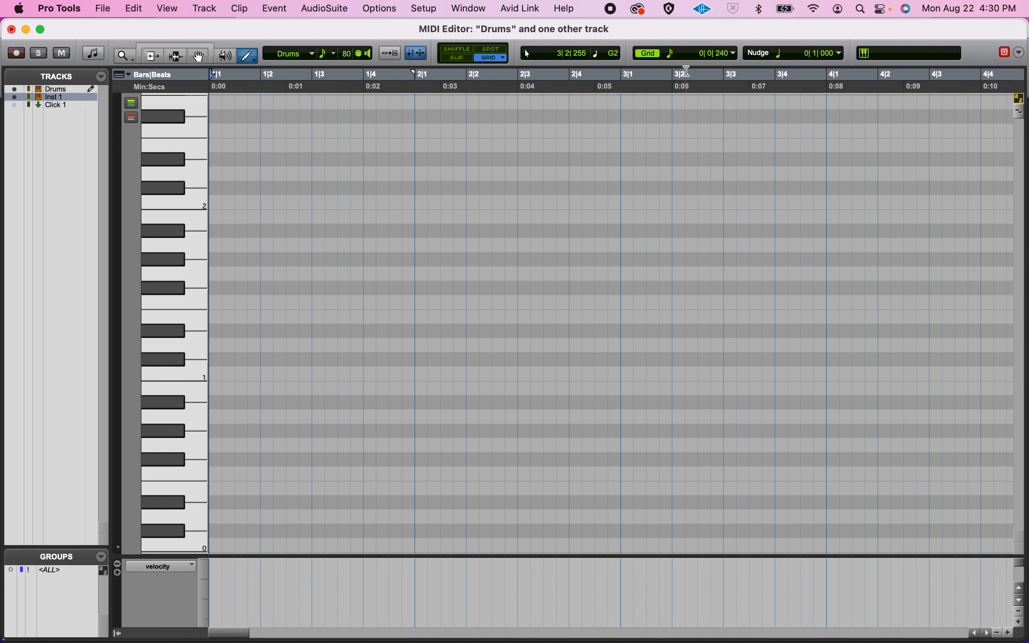
# Step: Switch to the Smart Tool and back to the Pencil tool in the MIDI Editor
pyautogui.click(652, 57)
pyautogui.click(653, 57)
pyautogui.click(652, 57)
pyautogui.click(652, 58)
pyautogui.click(187, 50)
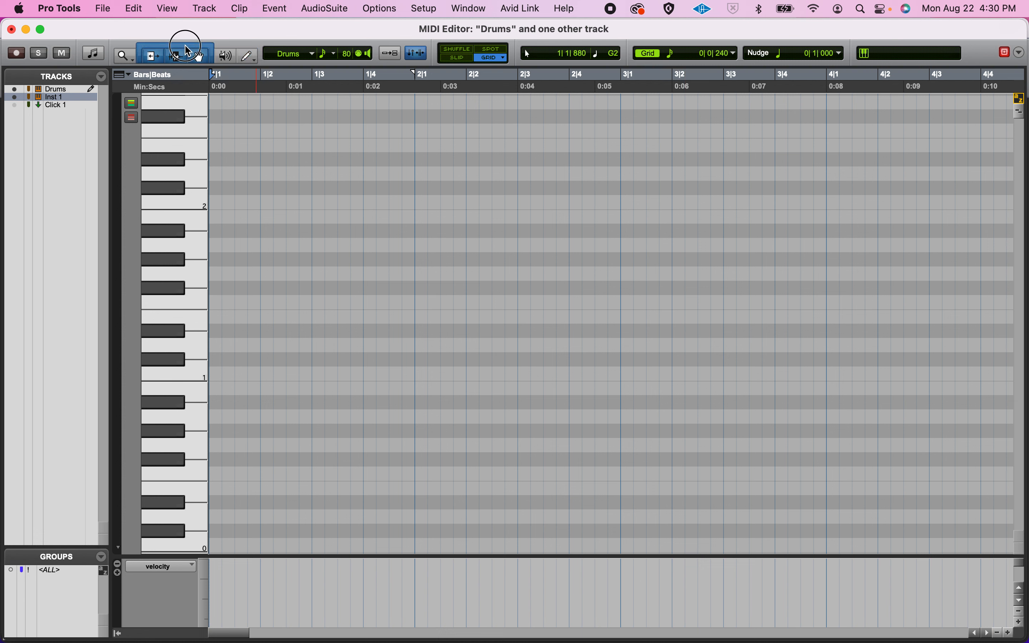
pyautogui.click(249, 58)
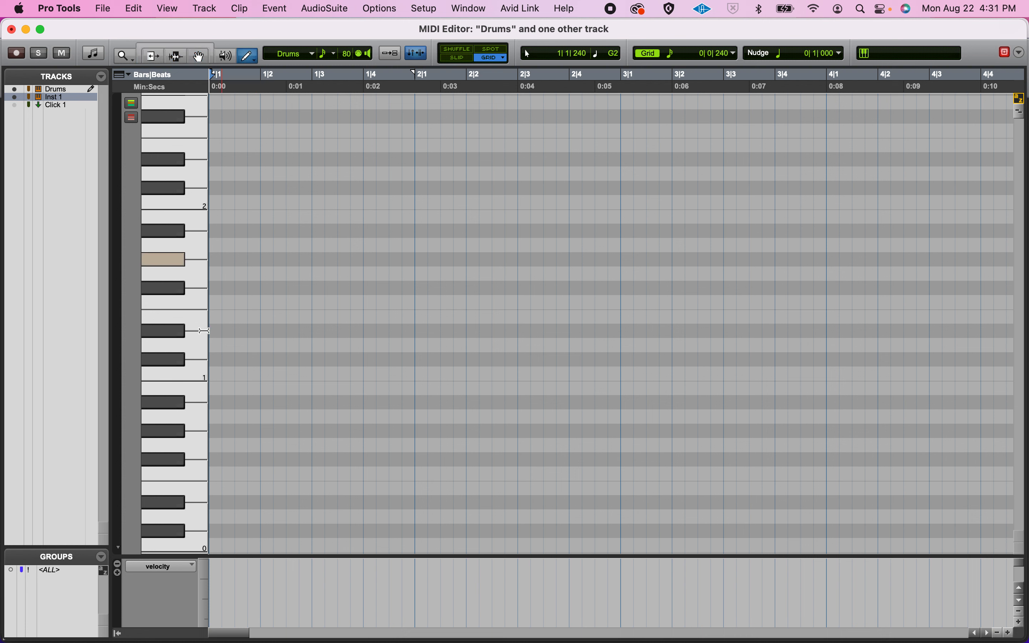
# Step: Draw kick notes on C1 at beats 1 and 3 and snare notes on D1 at beats 2 and 4 of bar 1
pyautogui.click(216, 373)
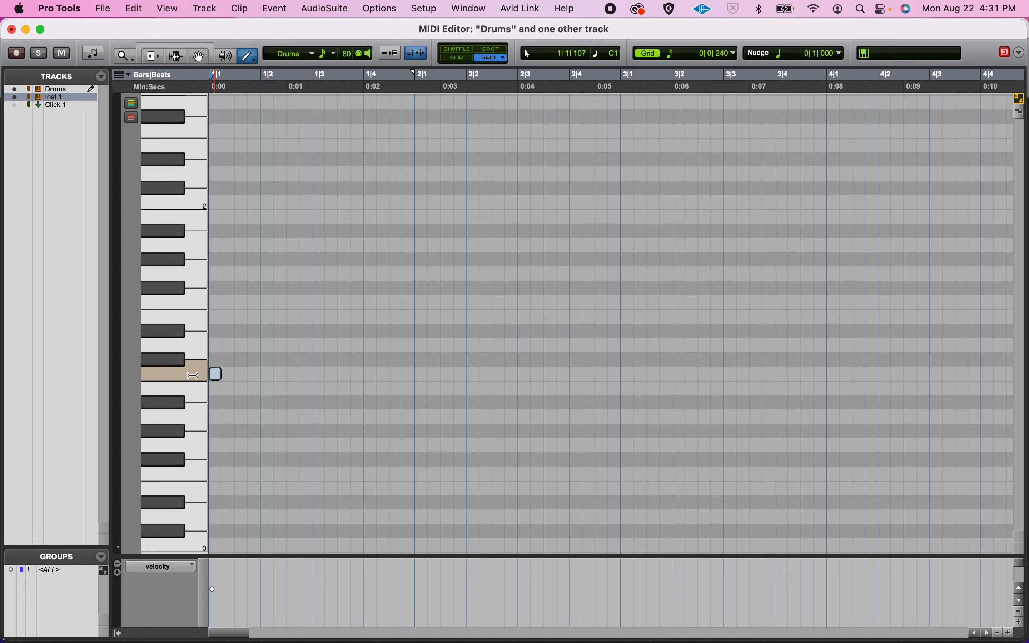
pyautogui.click(266, 346)
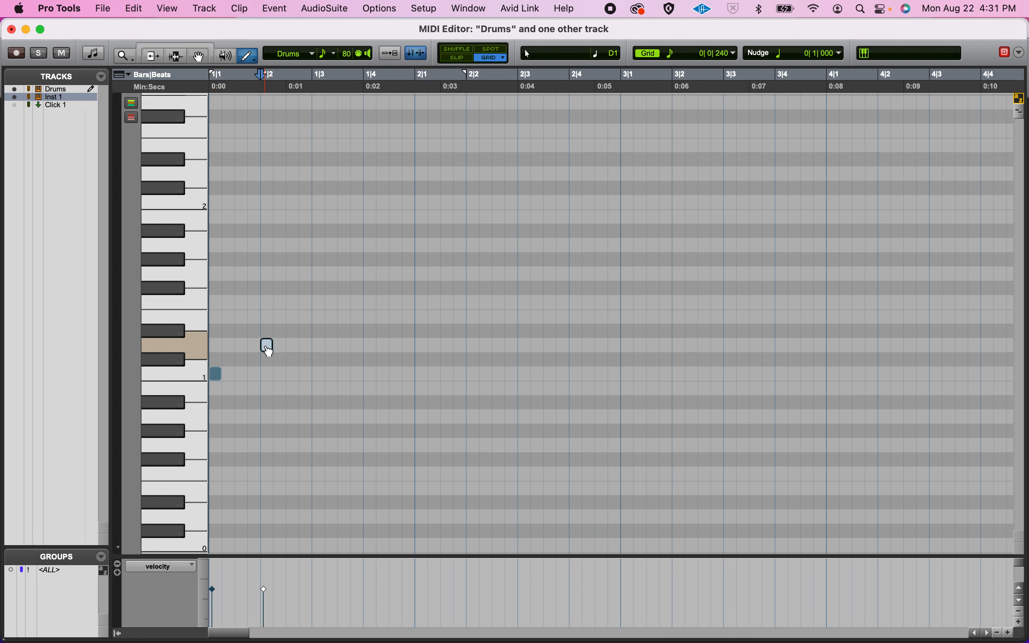
pyautogui.click(319, 374)
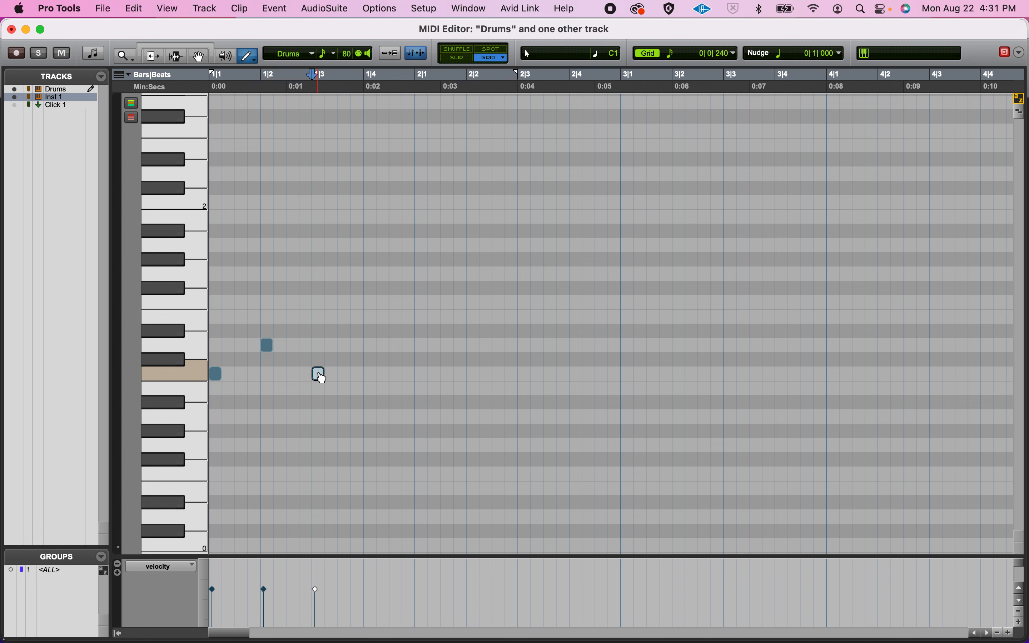
pyautogui.click(370, 345)
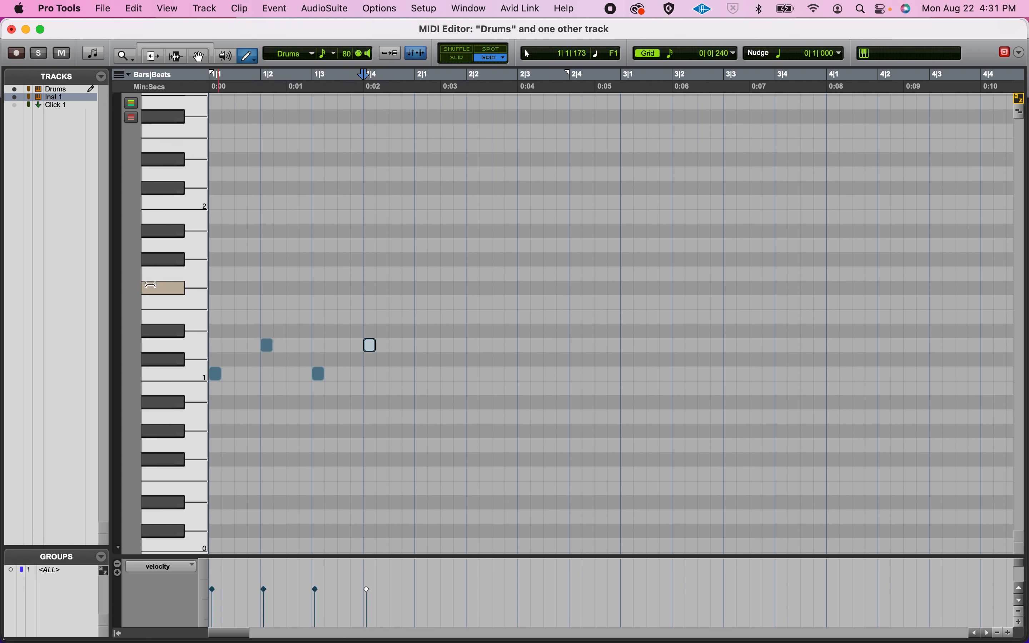
# Step: Draw eight hi-hat notes on F#1, one on every eighth note of bar 1
pyautogui.click(215, 288)
pyautogui.click(241, 288)
pyautogui.click(268, 289)
pyautogui.click(293, 288)
pyautogui.click(318, 288)
pyautogui.click(344, 288)
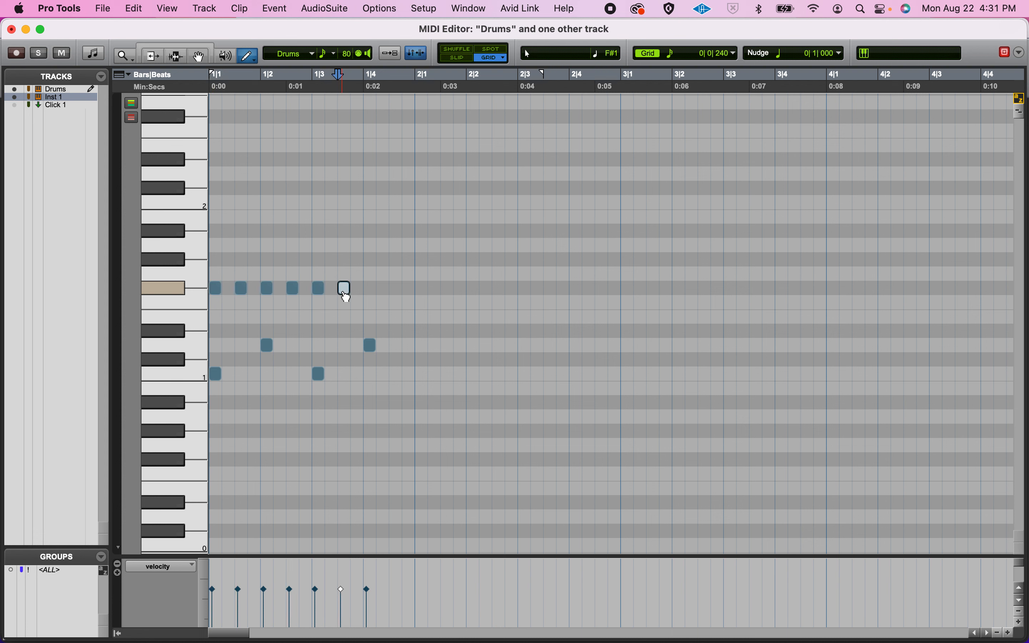
pyautogui.click(370, 288)
pyautogui.click(396, 289)
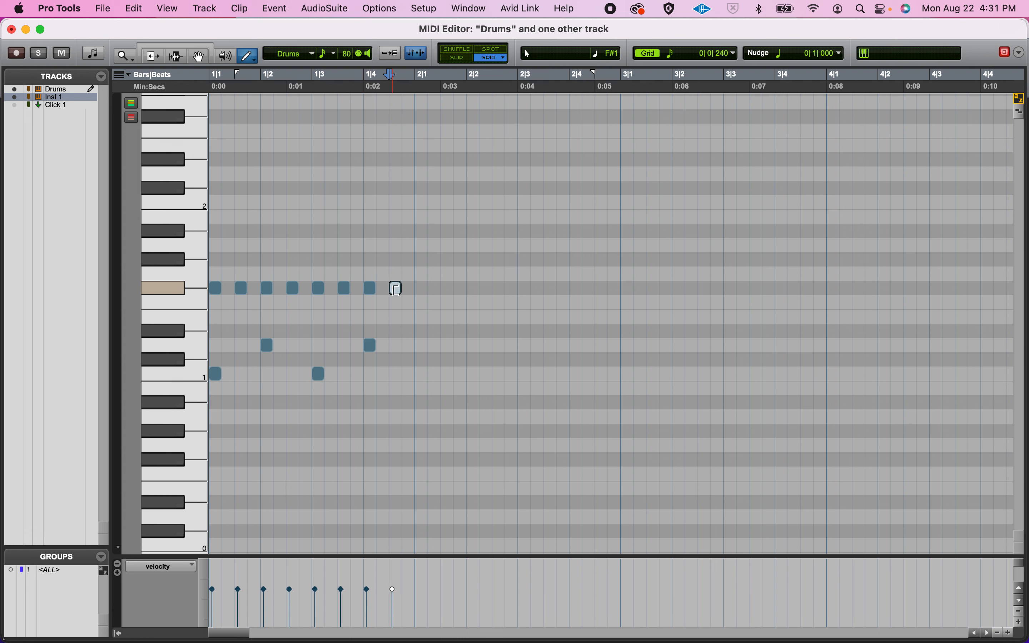
# Step: Play back the drum pattern from the start of the session and stop playback
pyautogui.press('Return')
pyautogui.press('space')
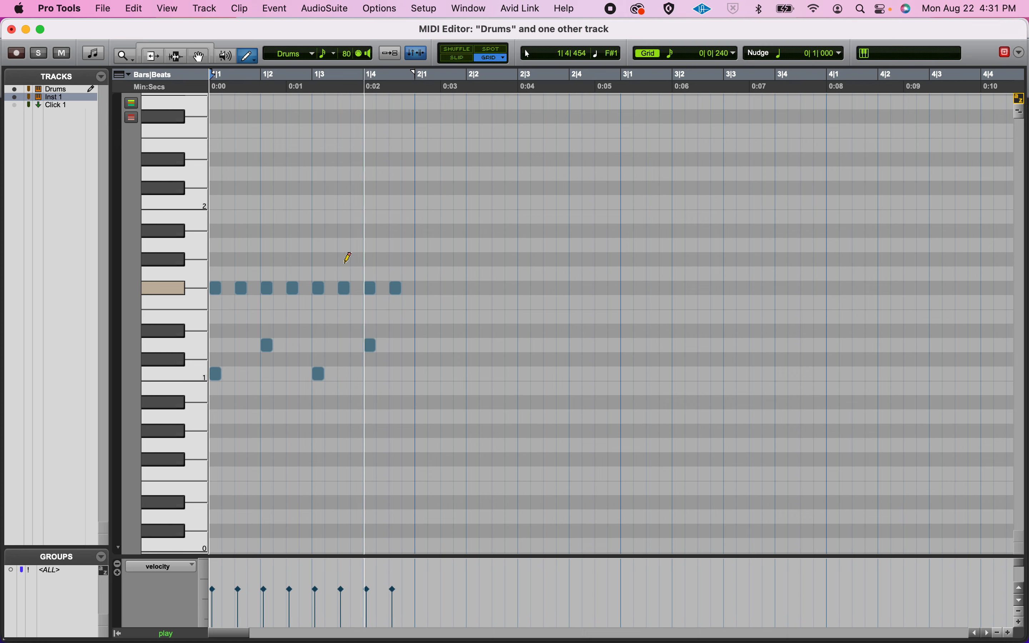
pyautogui.press('space')
# Step: Close the MIDI Editor and mute the Click 1 track
pyautogui.click(11, 29)
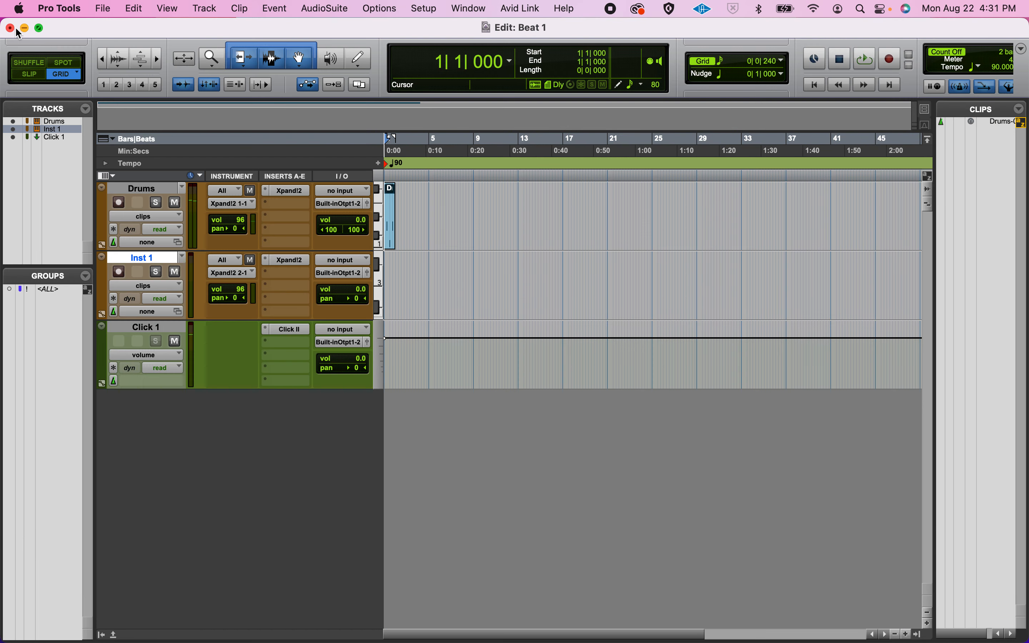
pyautogui.click(175, 341)
# Step: Select the Drums clip in bar 1 of the Edit window and play it back at a closer view
pyautogui.click(393, 239)
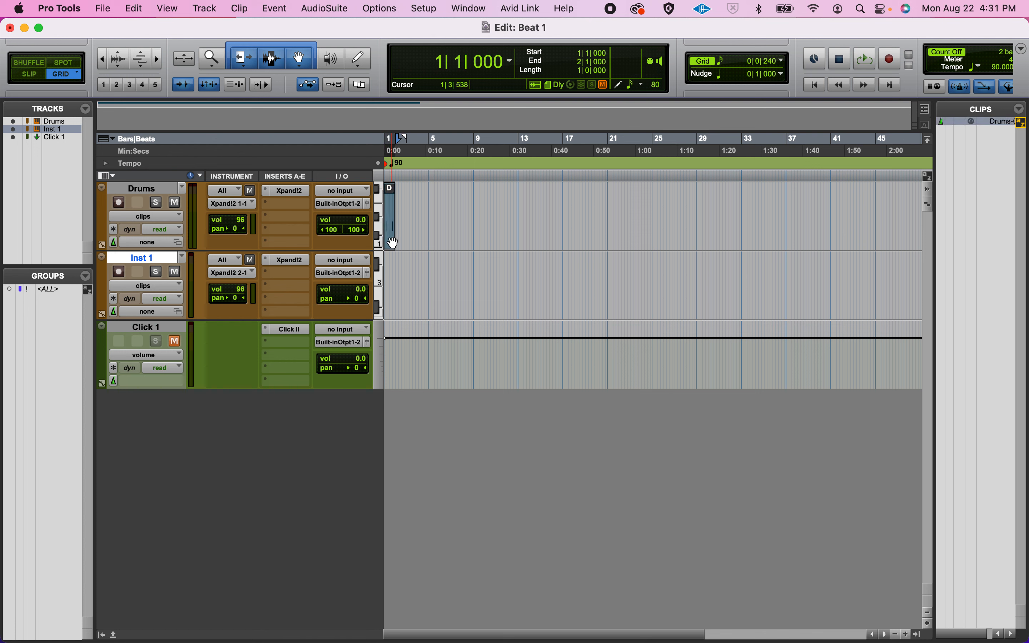
pyautogui.press('super+[')
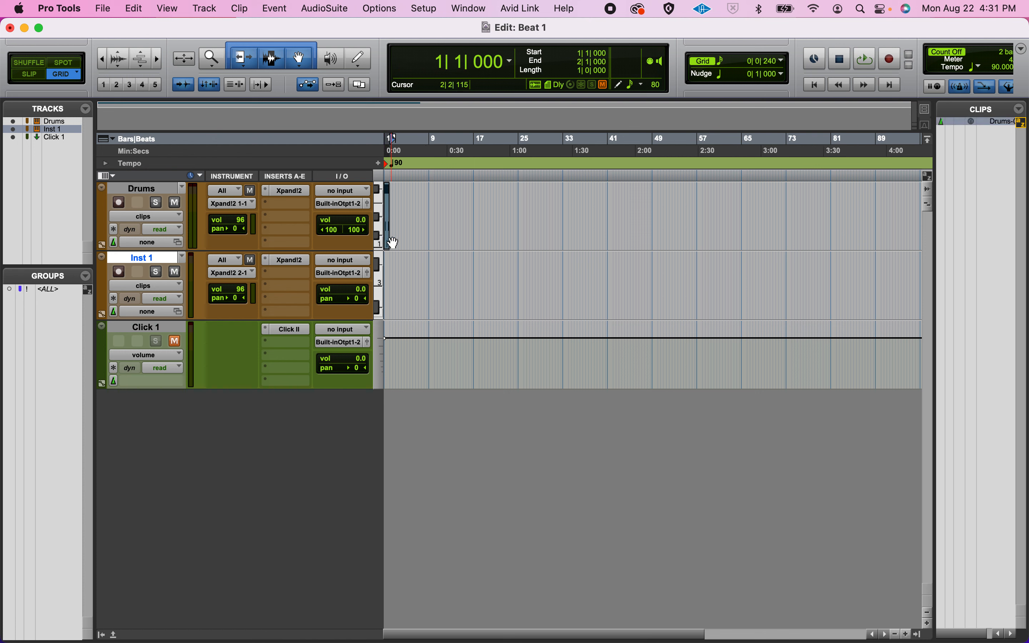
pyautogui.press('super+]')
pyautogui.press('super+]')
pyautogui.press('super+]')
pyautogui.press('super+]')
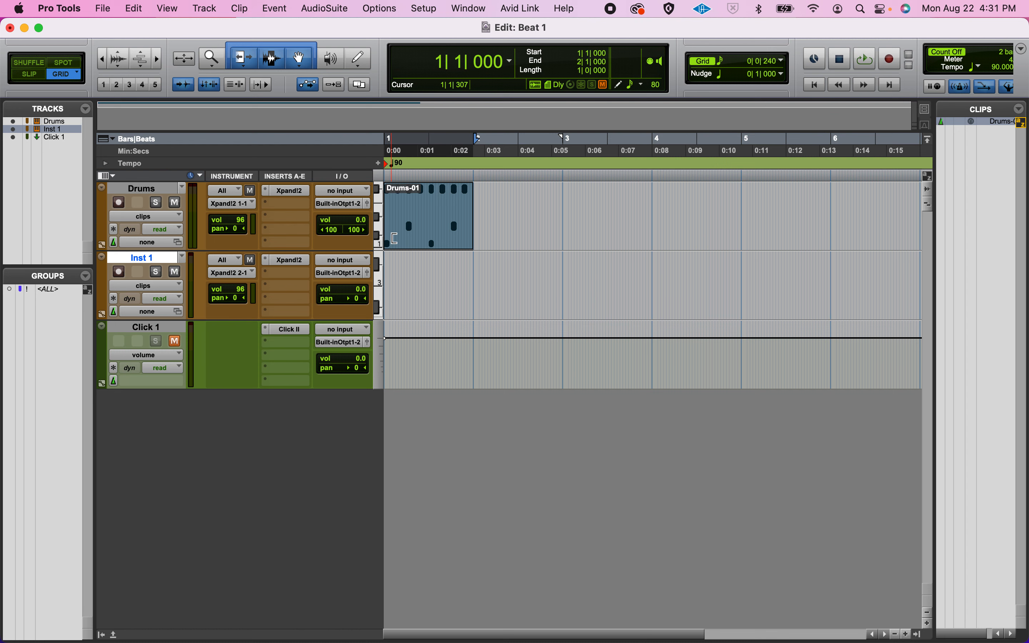
pyautogui.press('space')
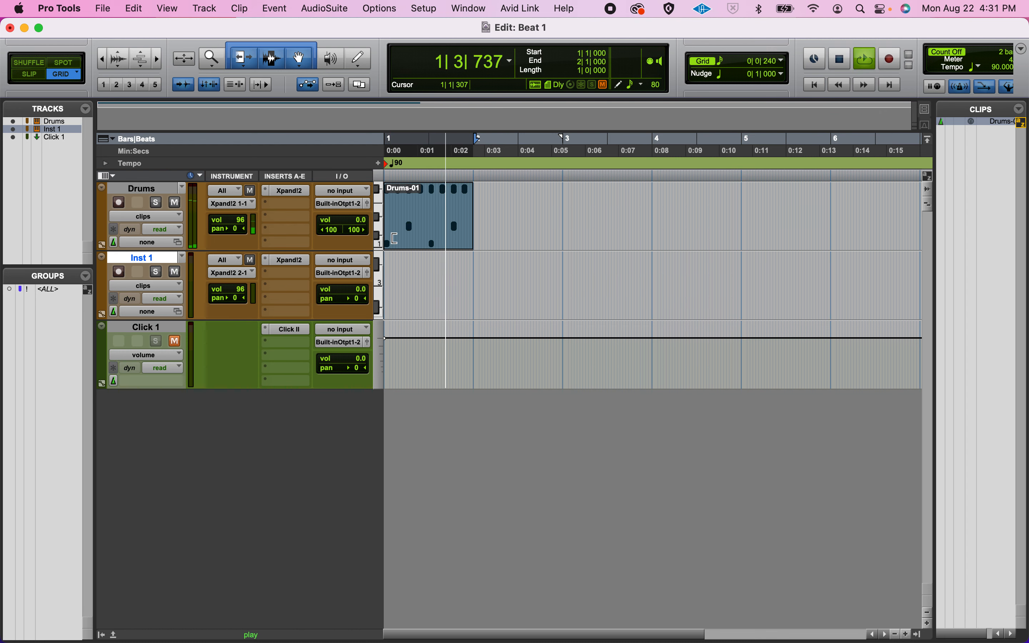
pyautogui.press('space')
pyautogui.press('super+]')
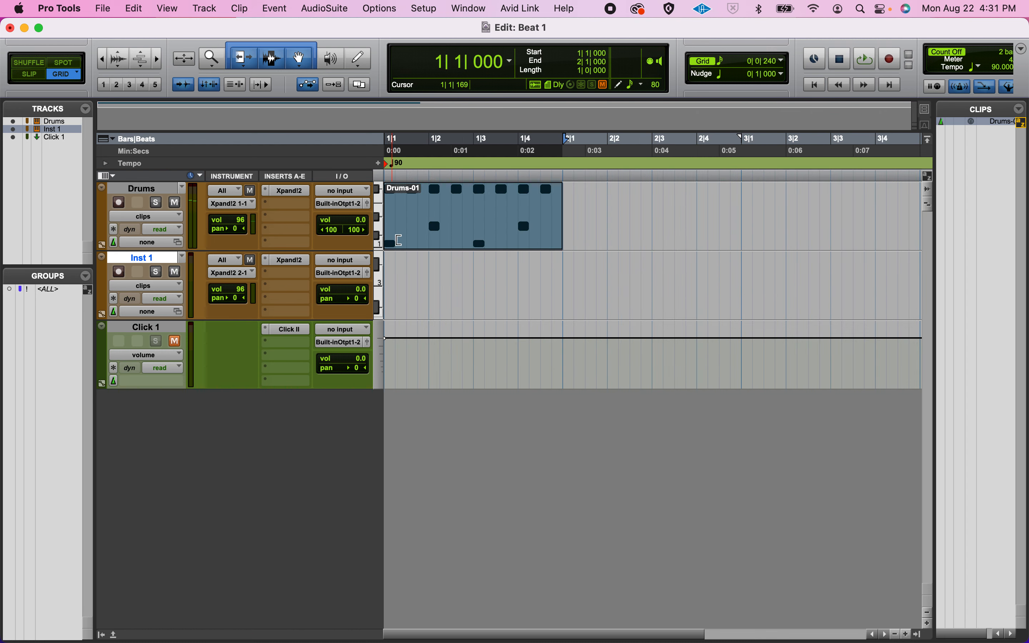
# Step: Open the Drums clip in the MIDI Editor, play back the bar 1 pattern from the start and stop playback
pyautogui.doubleClick(429, 234)
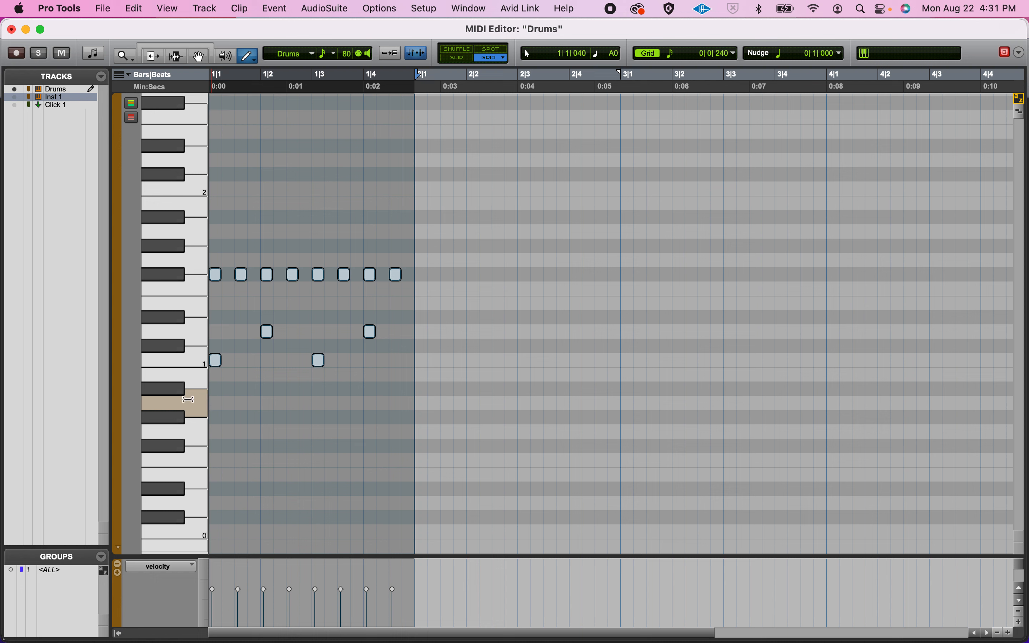
pyautogui.click(187, 359)
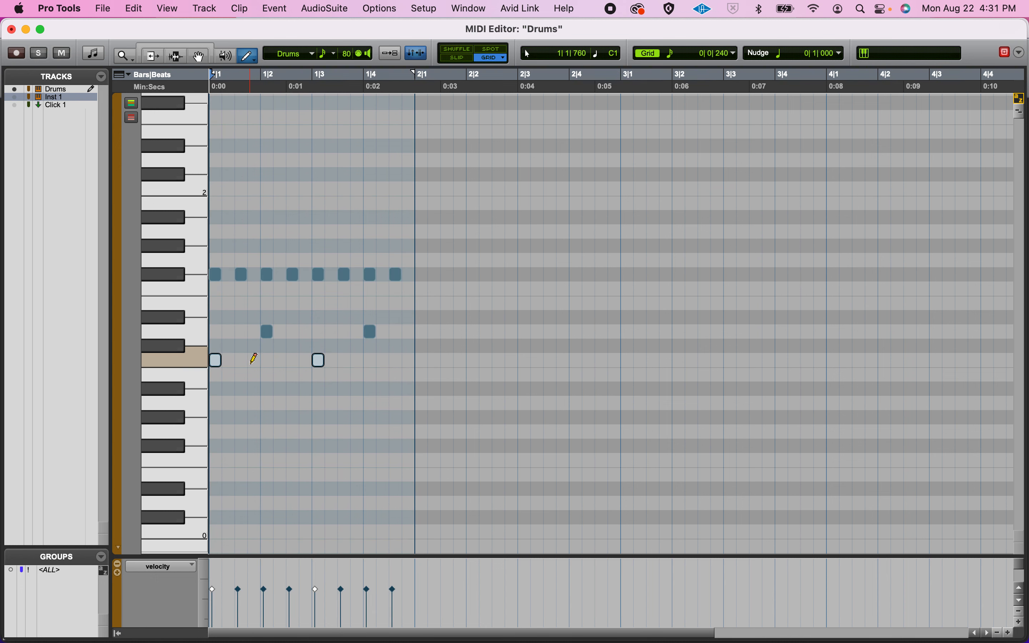
pyautogui.click(200, 57)
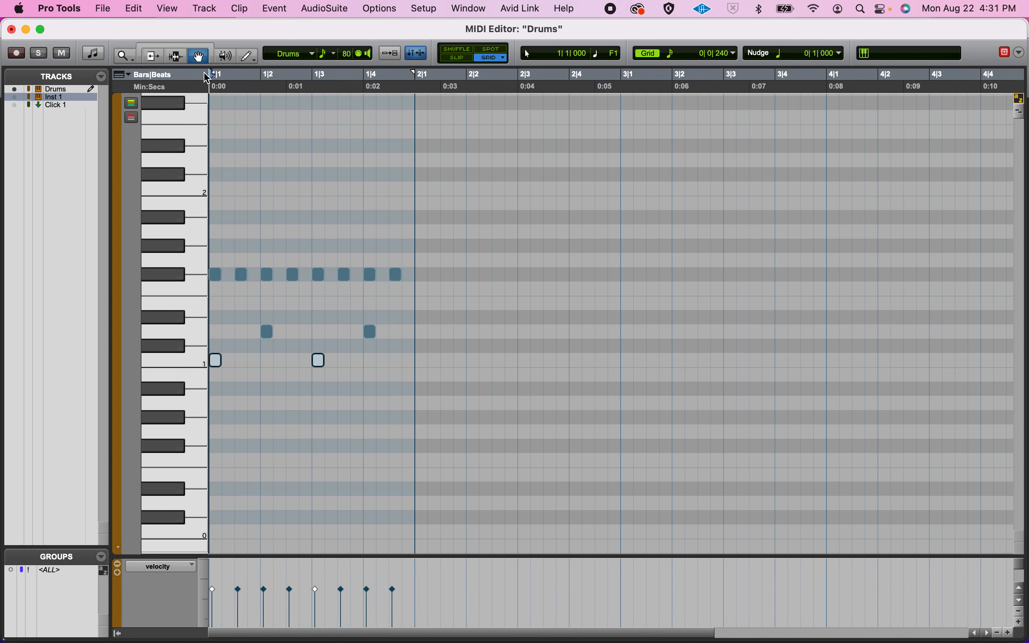
pyautogui.moveTo(397, 388)
pyautogui.mouseDown()
pyautogui.moveTo(219, 349)
pyautogui.moveTo(212, 360)
pyautogui.mouseUp()
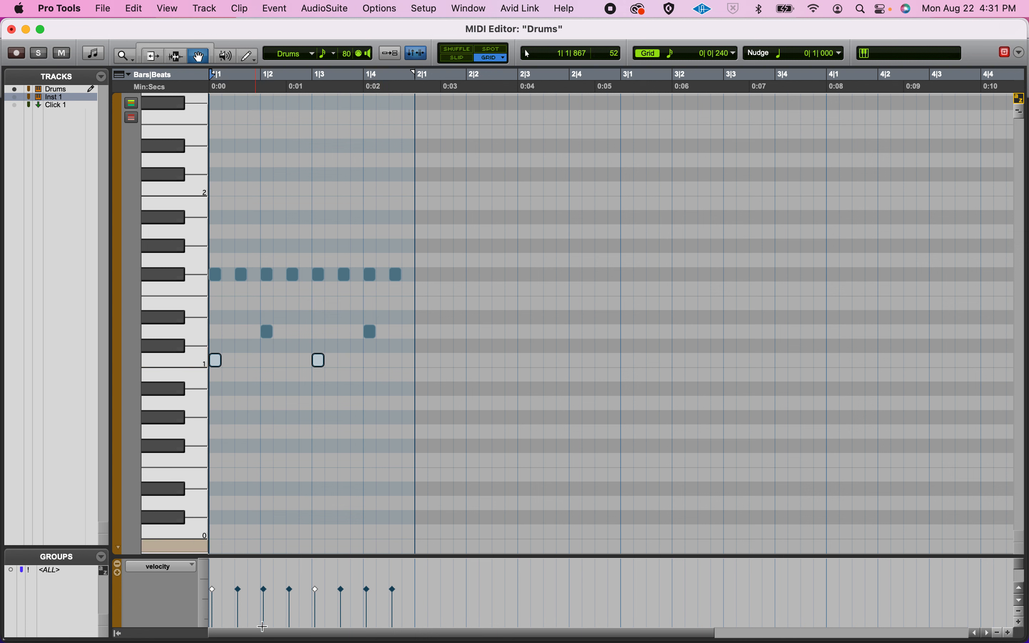
pyautogui.click(349, 420)
pyautogui.press('space')
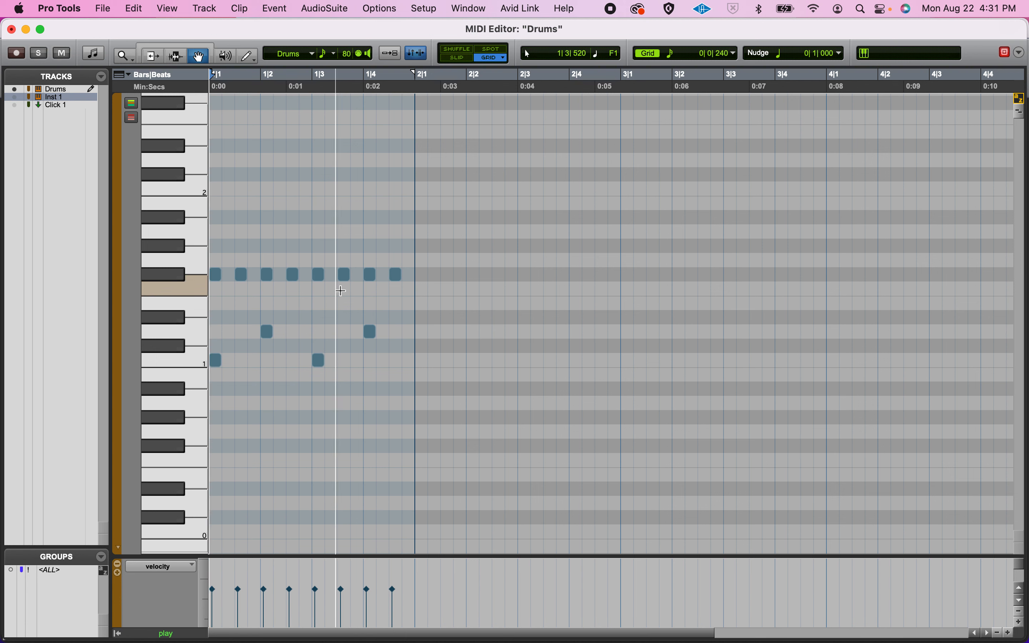
pyautogui.press('space')
# Step: In bar 2, draw C1 kicks on beat 1, its last sixteenth, beat 3 and its off-beat eighth, and D1 snares on beats 2 and 4
pyautogui.click(249, 55)
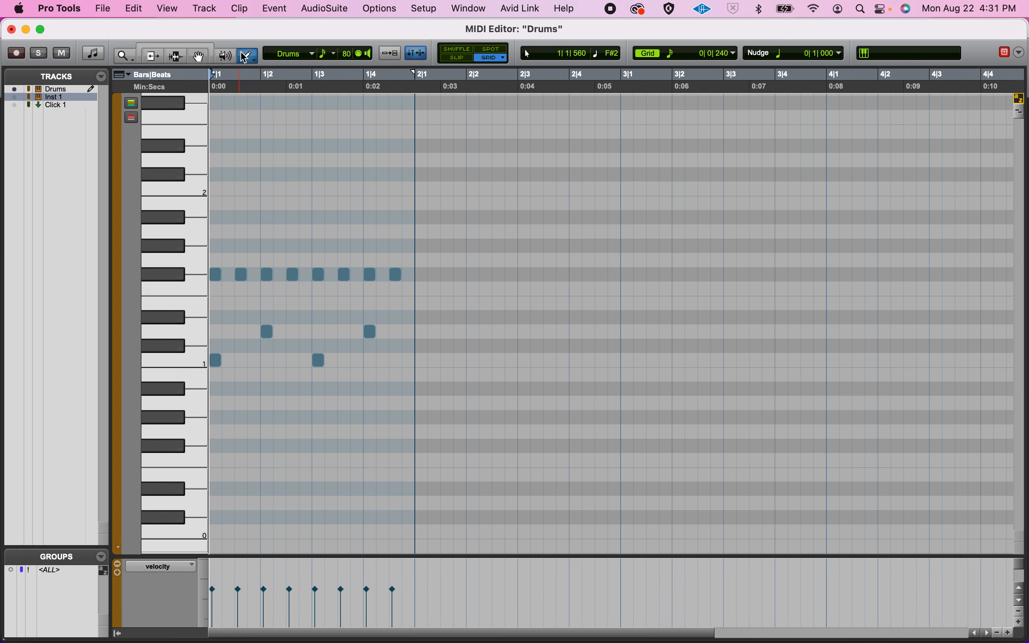
pyautogui.click(423, 360)
pyautogui.click(474, 332)
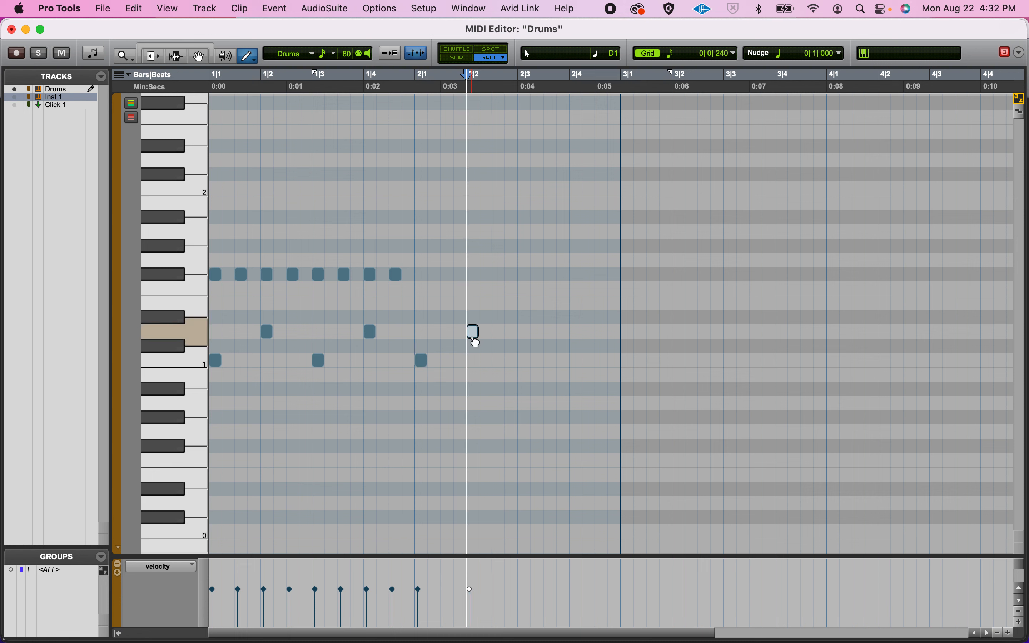
pyautogui.click(579, 332)
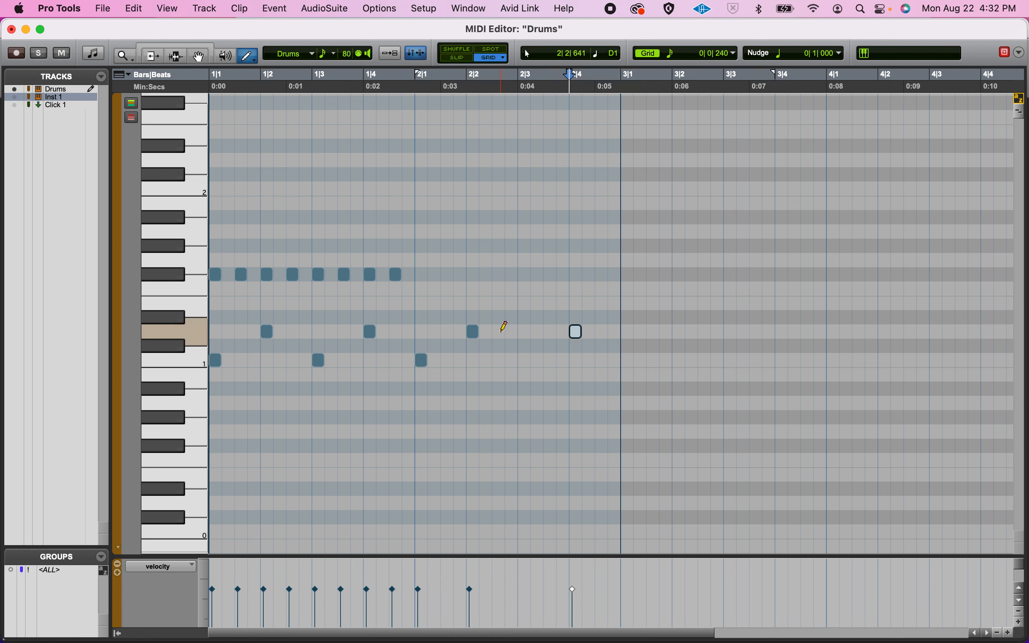
pyautogui.click(459, 360)
pyautogui.click(525, 360)
pyautogui.click(550, 360)
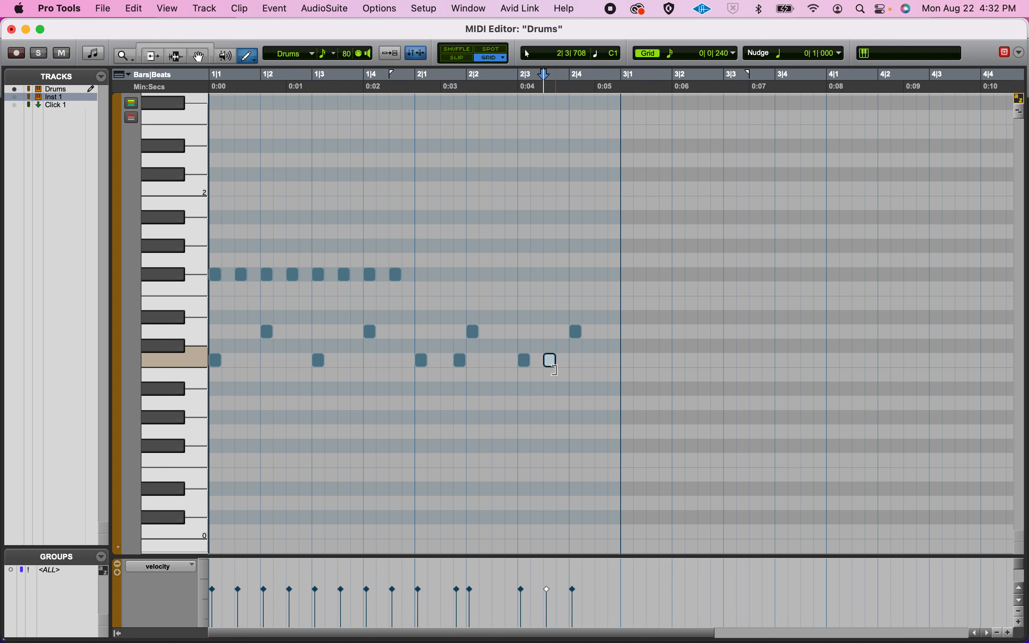
# Step: Draw F#1 hi-hat notes across bar 2, on every eighth note up to beat 4 and on all four sixteenths of beat 4
pyautogui.click(422, 275)
pyautogui.click(447, 274)
pyautogui.click(473, 274)
pyautogui.click(498, 274)
pyautogui.click(525, 274)
pyautogui.click(550, 275)
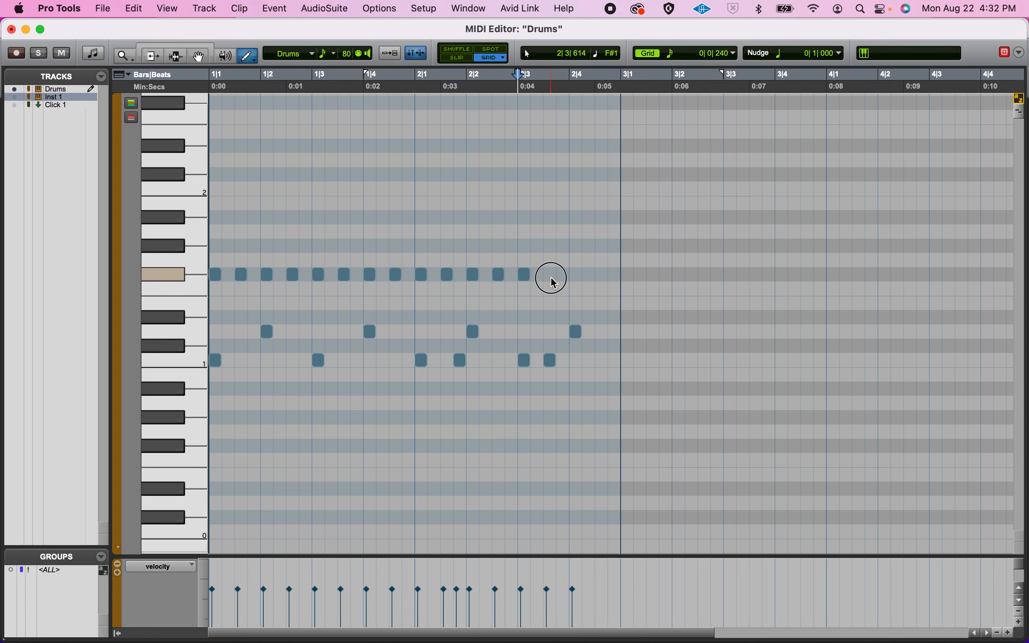
pyautogui.click(577, 276)
pyautogui.click(589, 275)
pyautogui.click(603, 275)
pyautogui.click(615, 275)
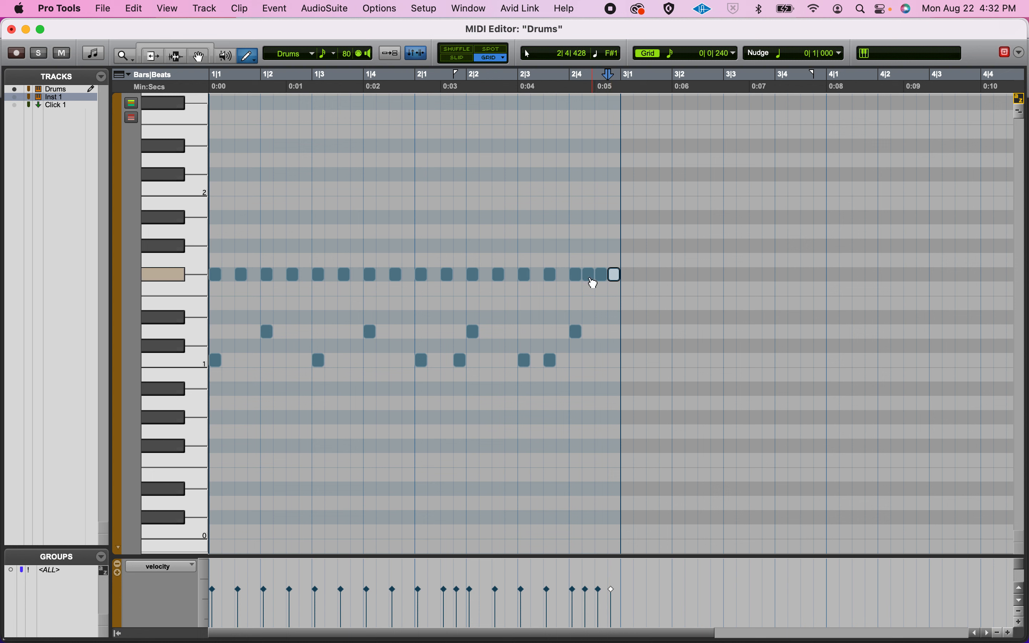
# Step: Play back the two-bar drum pattern from the start of the session and stop playback
pyautogui.press('Return')
pyautogui.press('space')
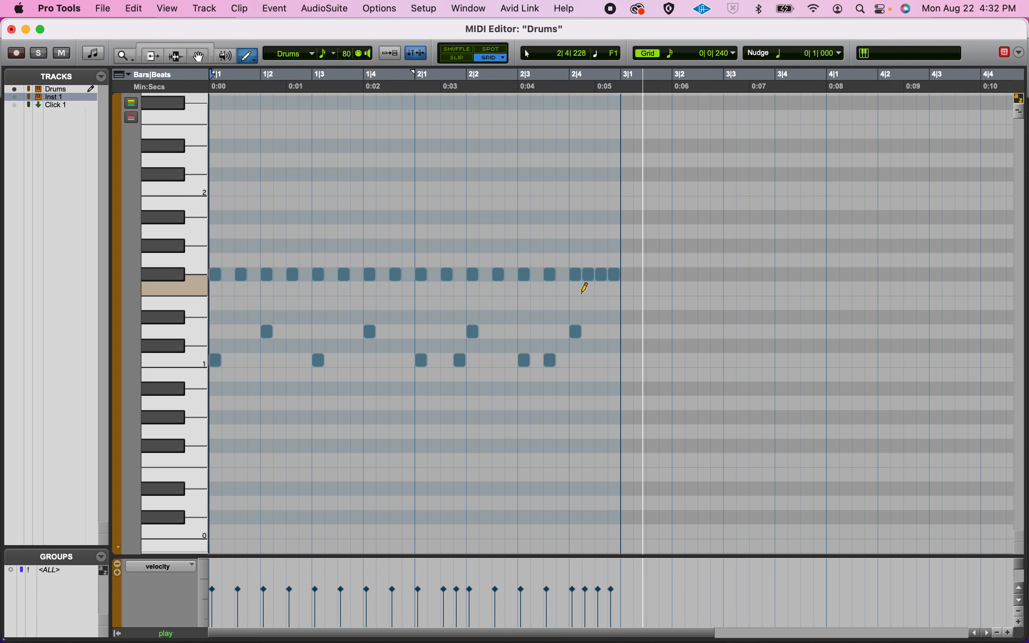
pyautogui.press('space')
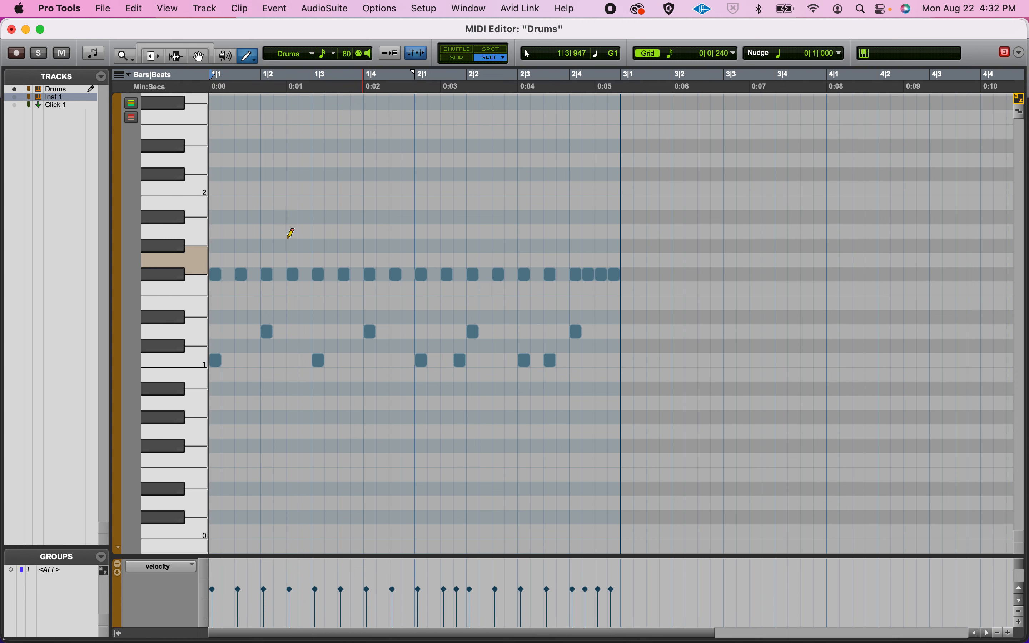
# Step: Raise the velocity of all C1 kick notes, and raise all D1 snare notes to a velocity of about 104
pyautogui.click(186, 368)
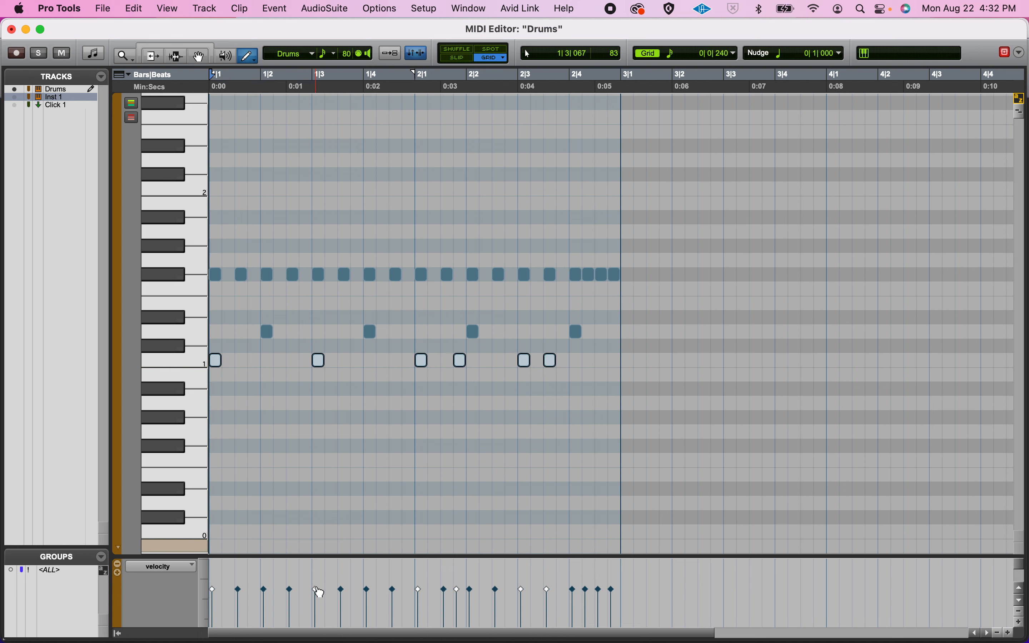
pyautogui.moveTo(320, 592); pyautogui.dragTo(317, 569)
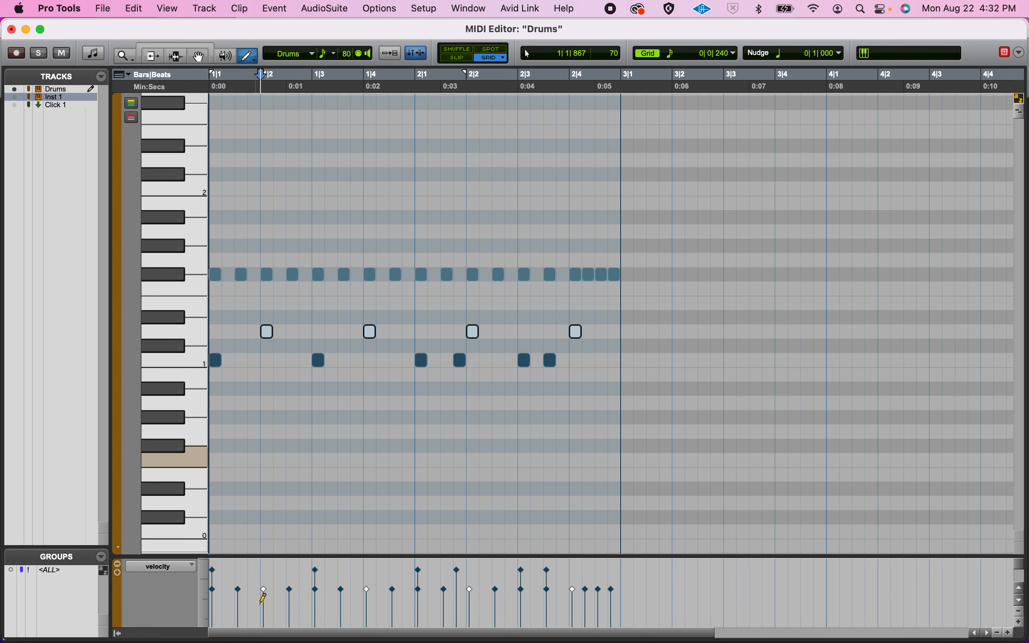
pyautogui.moveTo(264, 590); pyautogui.dragTo(264, 574)
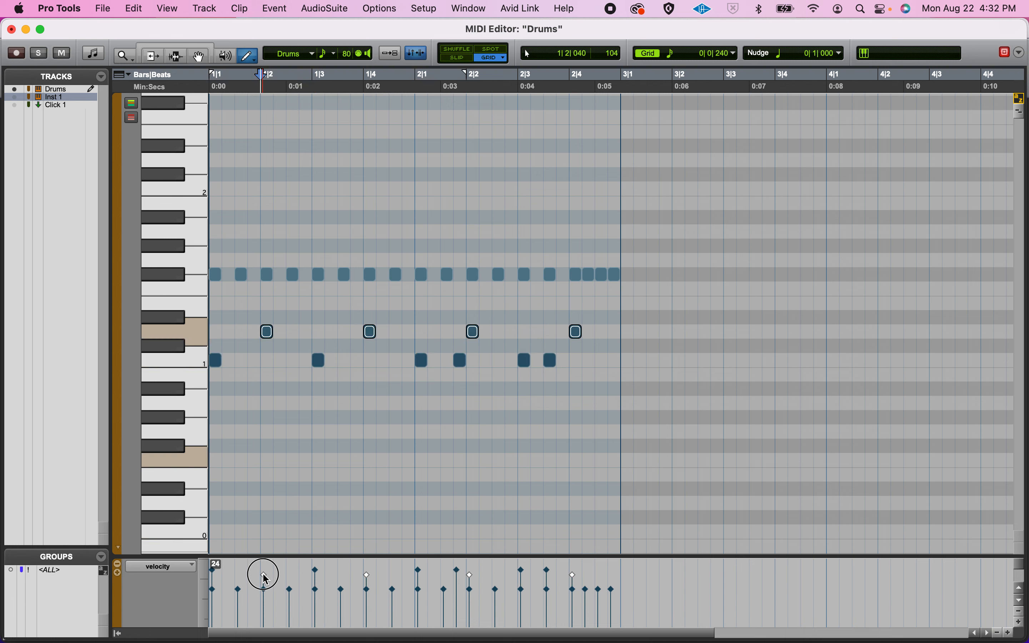
# Step: Play back the beat with the raised kick and snare velocities, and close the MIDI Editor
pyautogui.press('space')
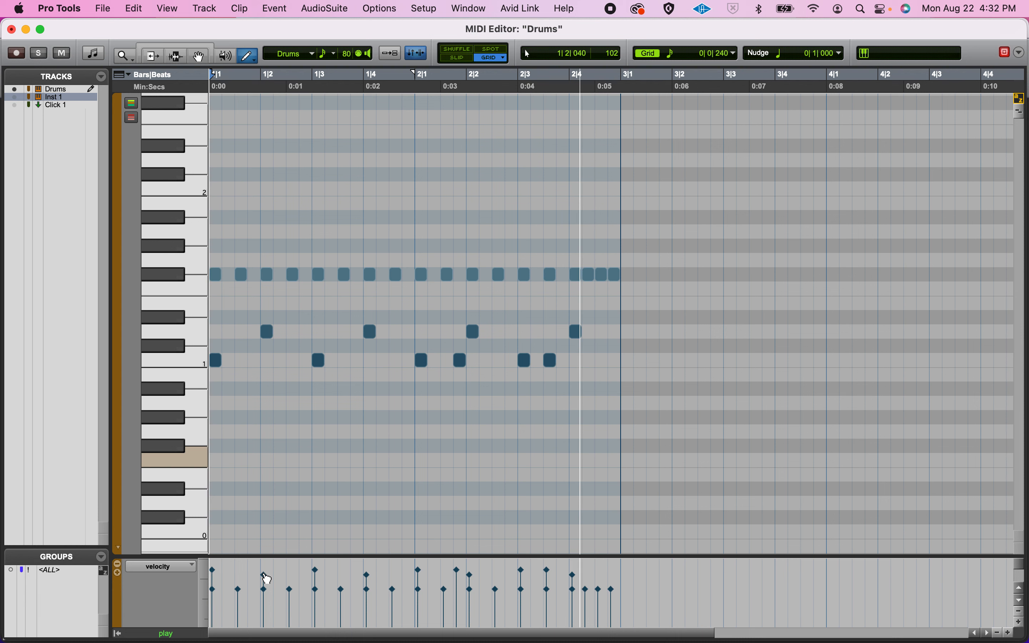
pyautogui.click(266, 576)
pyautogui.press('space')
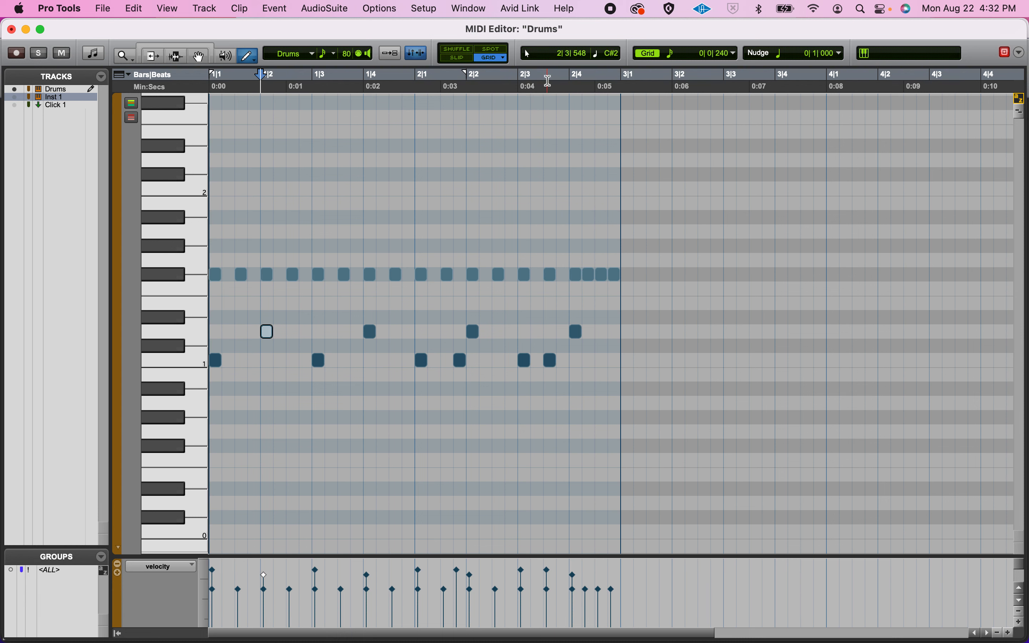
pyautogui.click(12, 30)
# Step: Bounce the selected two-bar Drums clip offline as Beat 1, an interleaved 48 kHz MP3 at 320 kbit/s, into the session's Bounced Files folder
pyautogui.click(528, 244)
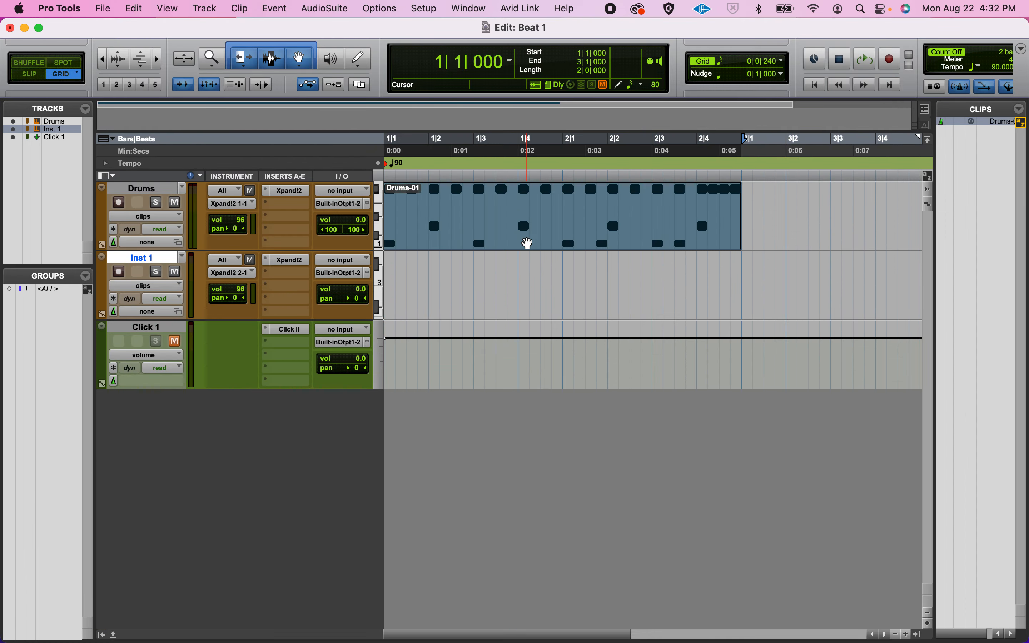
pyautogui.click(103, 9)
pyautogui.click(136, 203)
pyautogui.click(444, 187)
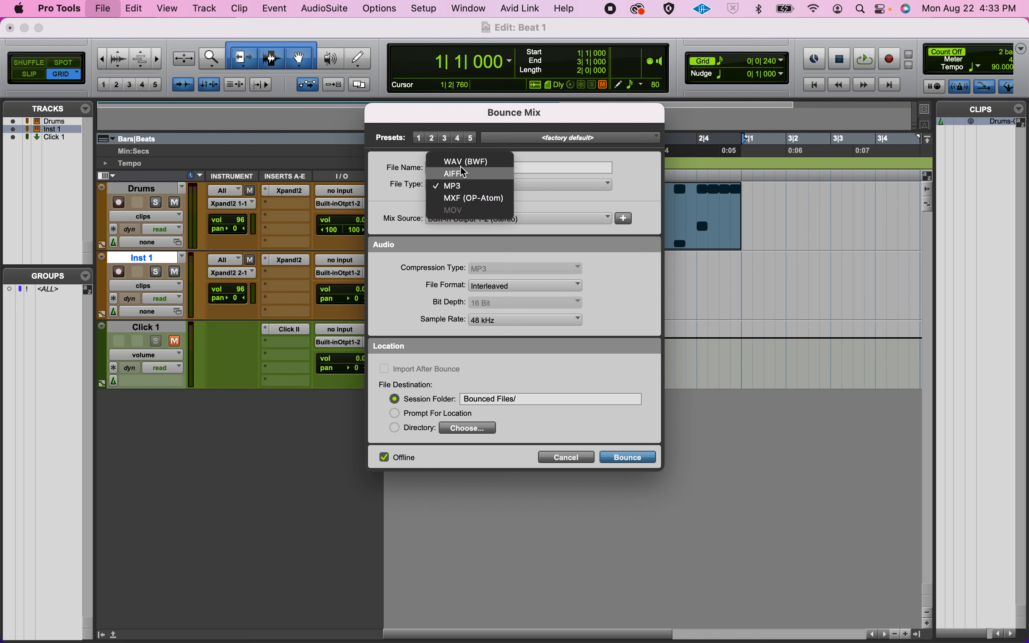
pyautogui.click(454, 185)
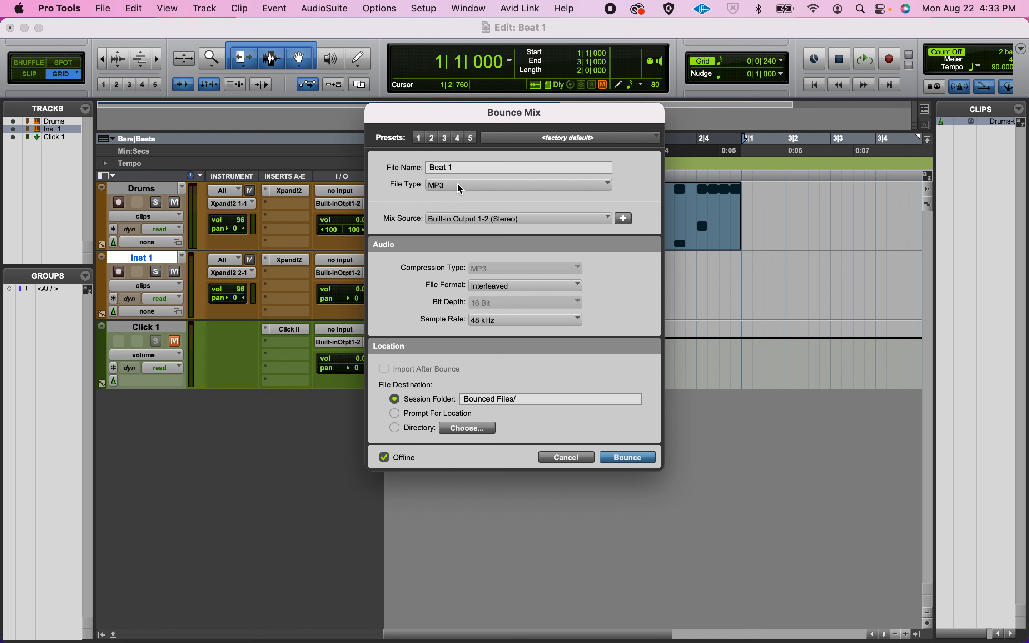
pyautogui.click(500, 293)
pyautogui.click(498, 287)
pyautogui.click(629, 458)
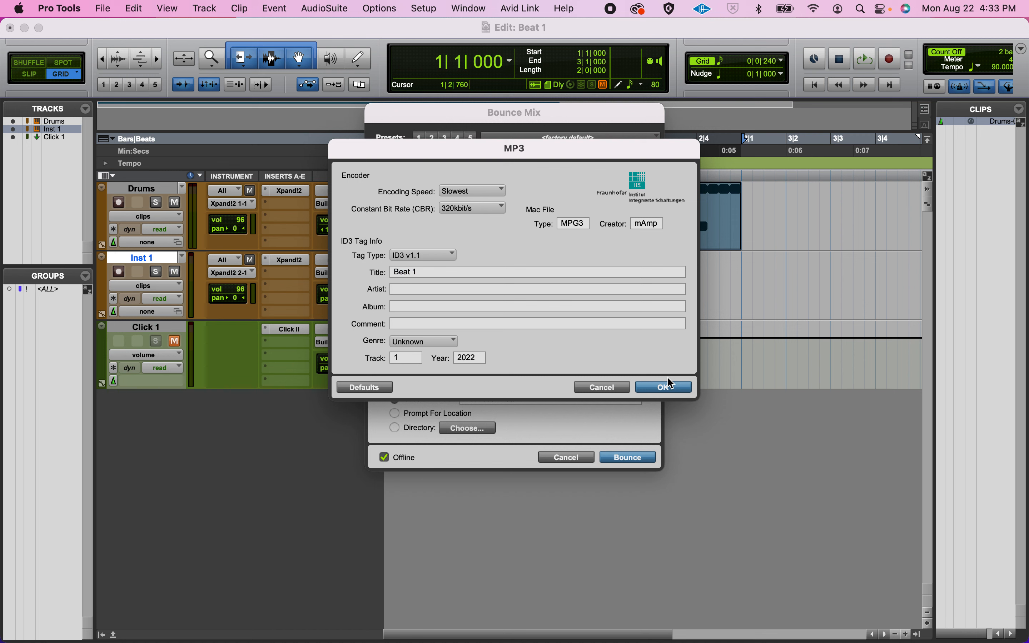
pyautogui.click(671, 386)
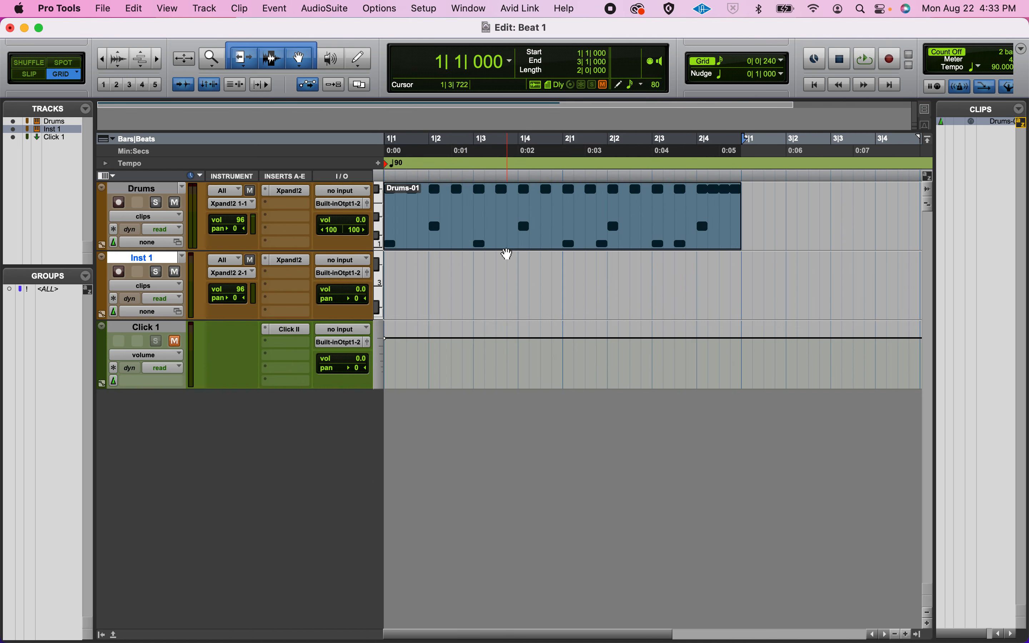
# Step: Hide Pro Tools and switch to the Finder desktop
pyautogui.press('space')
pyautogui.press('super+Tab')
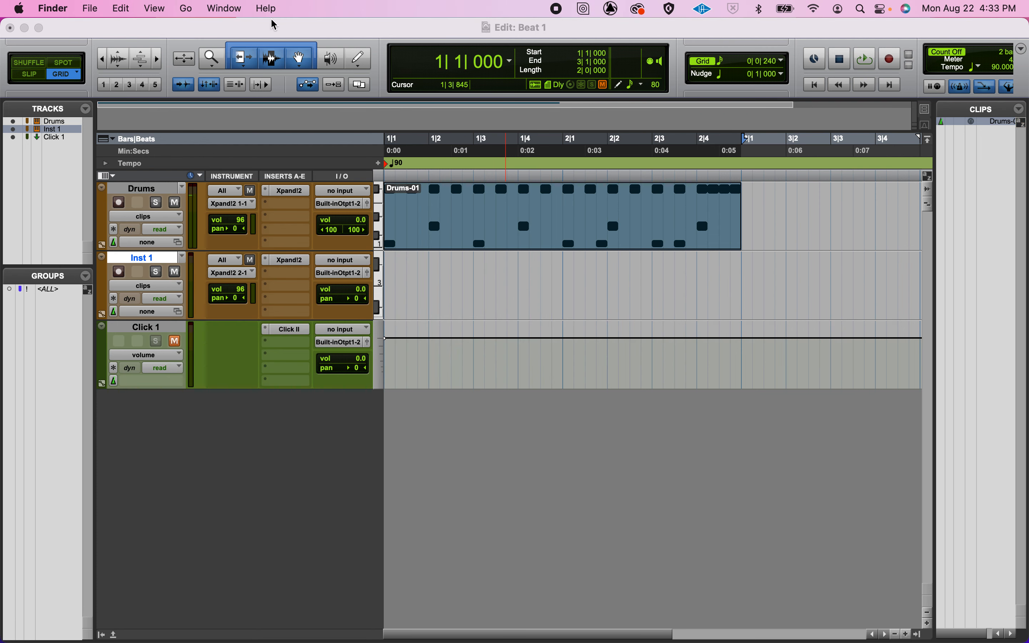
pyautogui.click(271, 23)
pyautogui.click(68, 7)
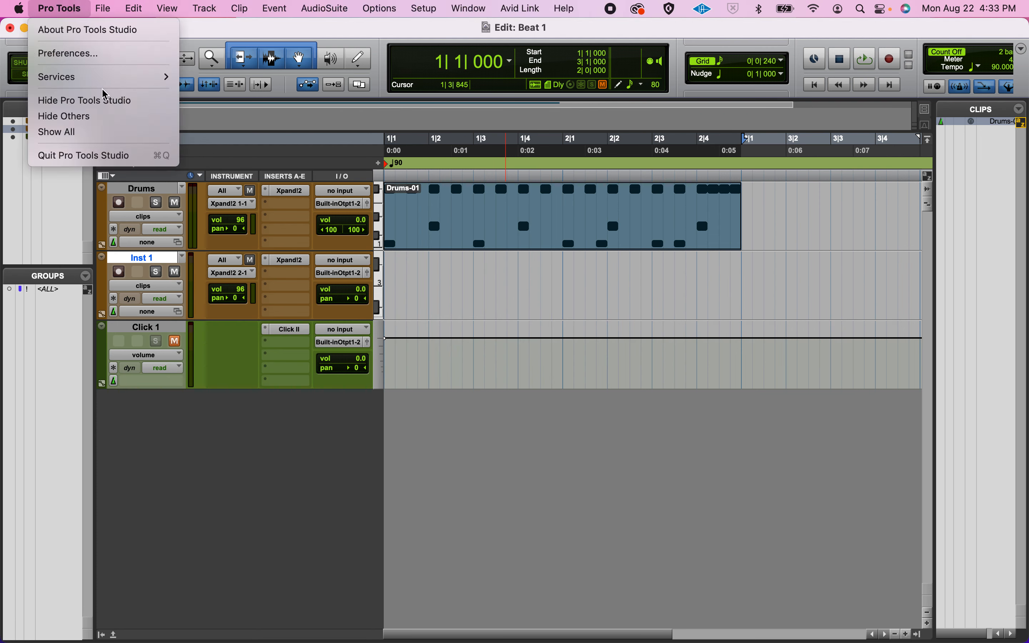
pyautogui.click(107, 100)
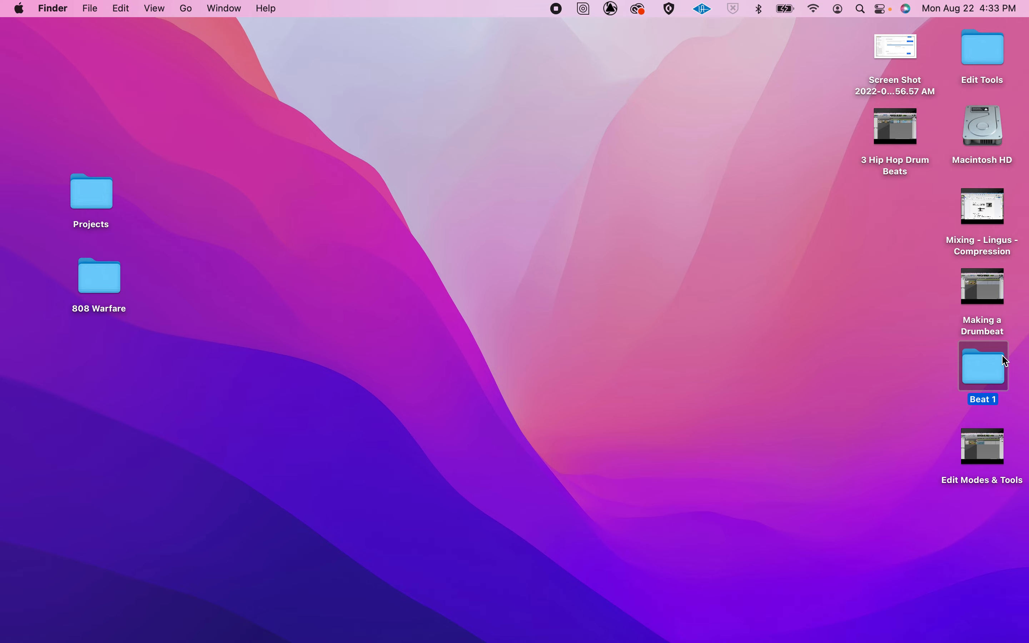
# Step: Preview Beat 1.mp3 from the Bounced Files in the desktop's Beat 1 folder, and switch back to Pro Tools
pyautogui.doubleClick(993, 370)
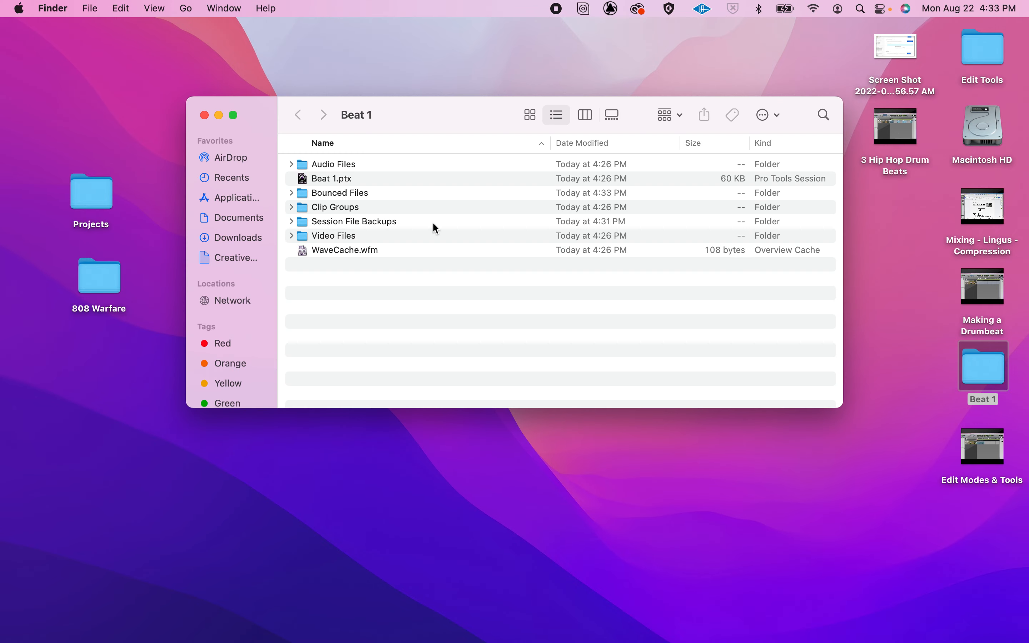
pyautogui.click(291, 194)
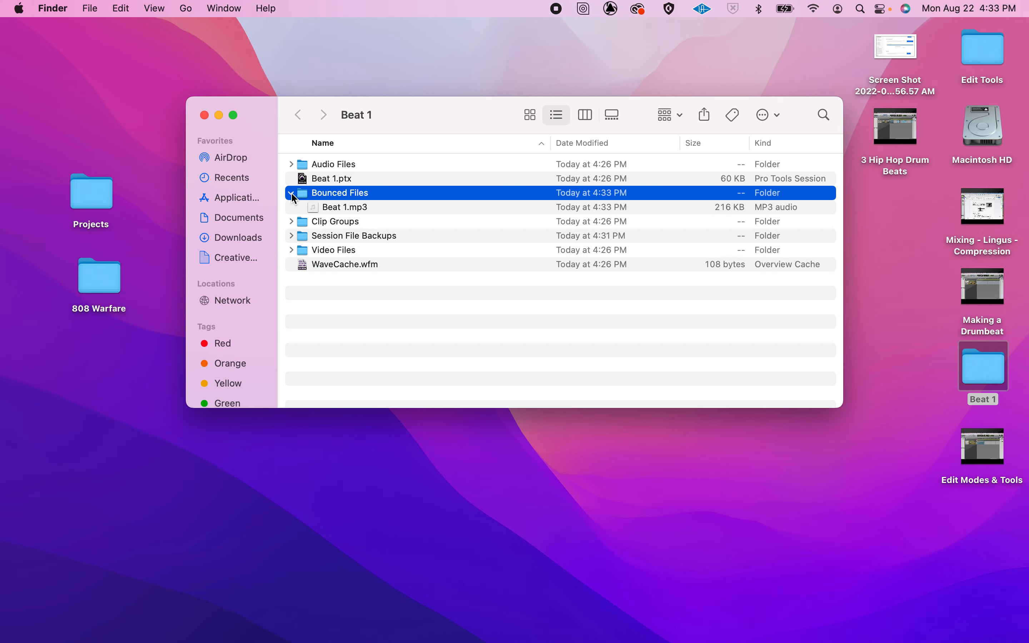
pyautogui.click(335, 209)
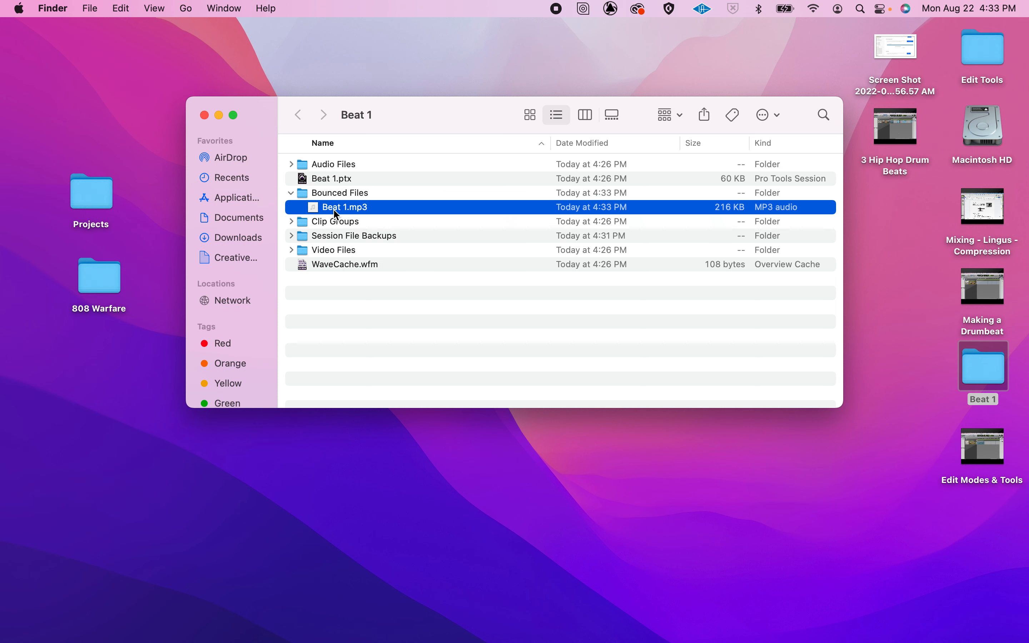
pyautogui.press('space')
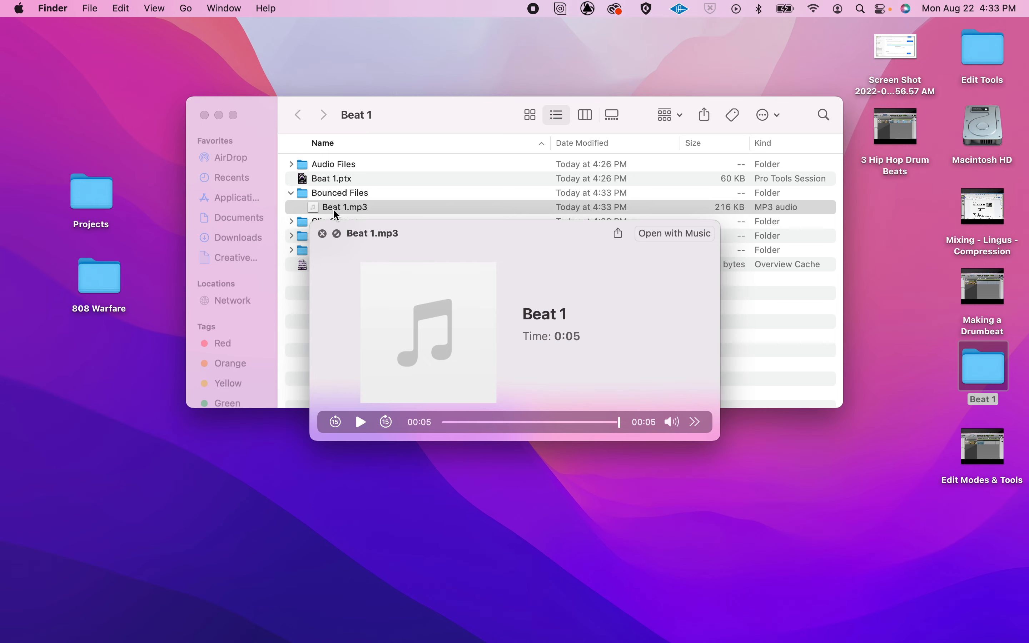
pyautogui.press('space')
pyautogui.press('super+Tab')
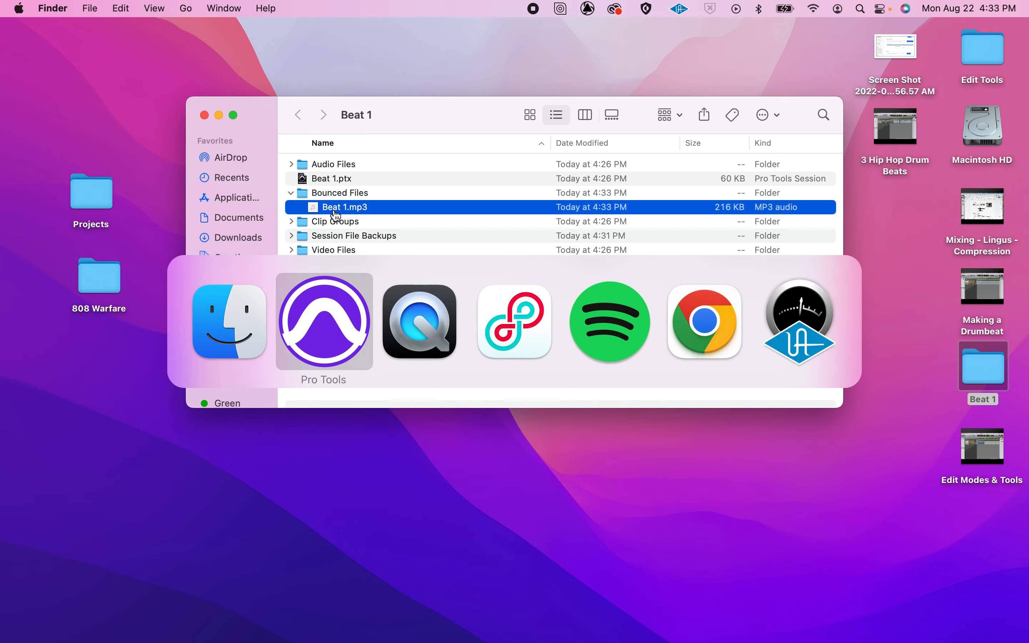